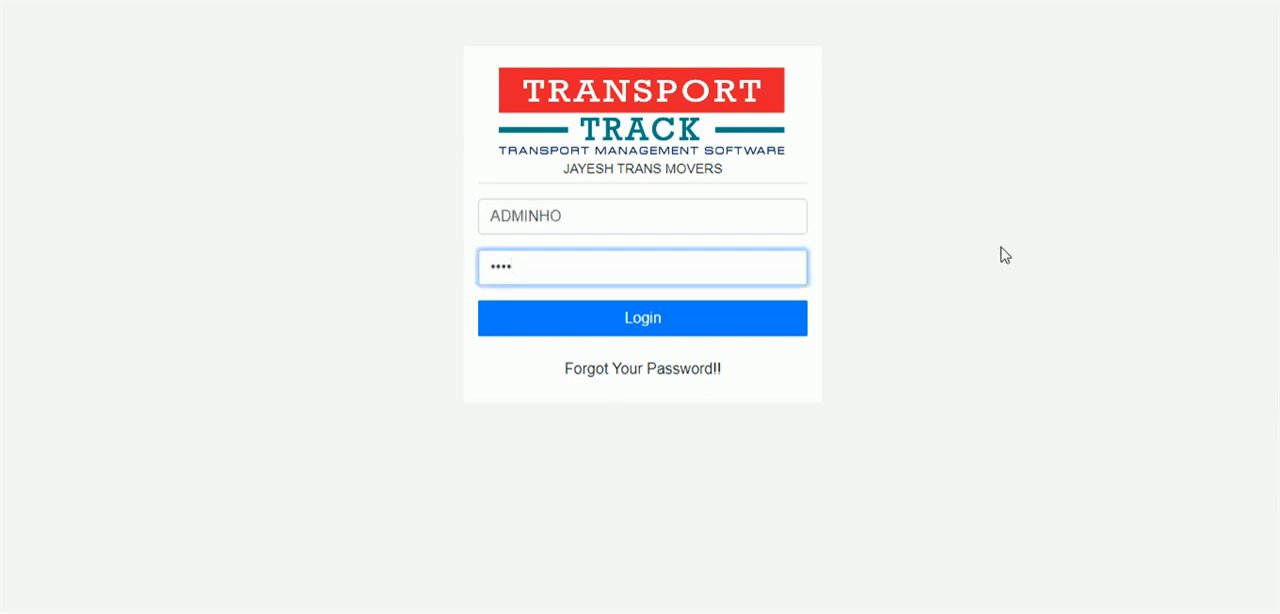
Log in with the credentials already filled in, dismiss the welcome message and open the location management page.
click(652, 330)
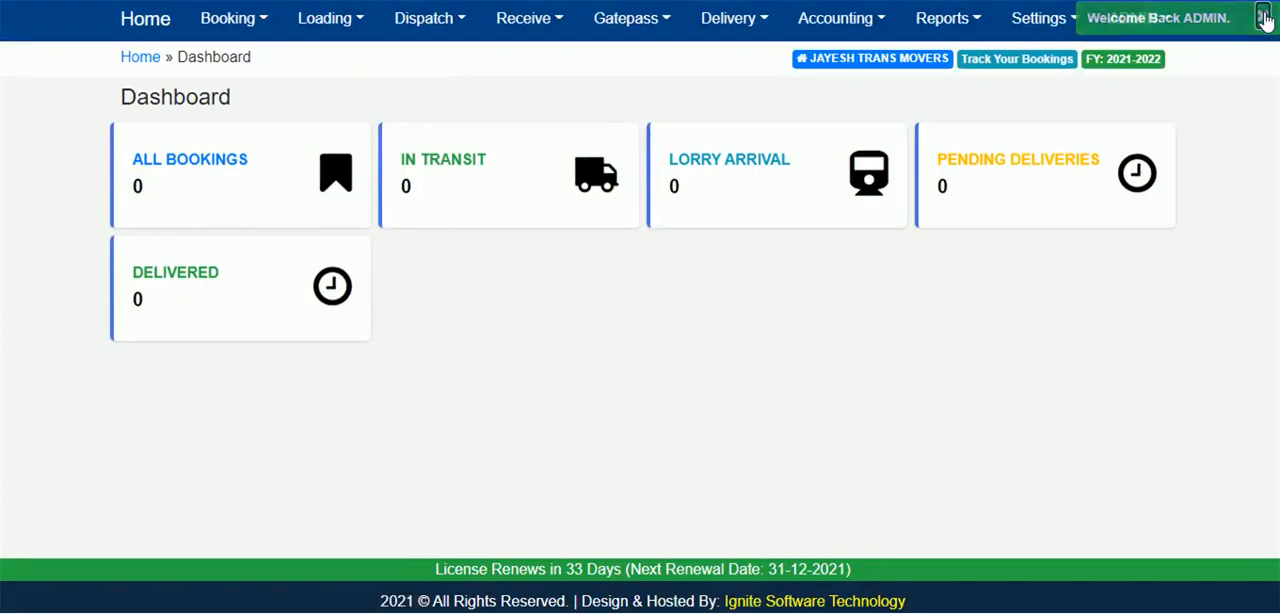
click(1264, 18)
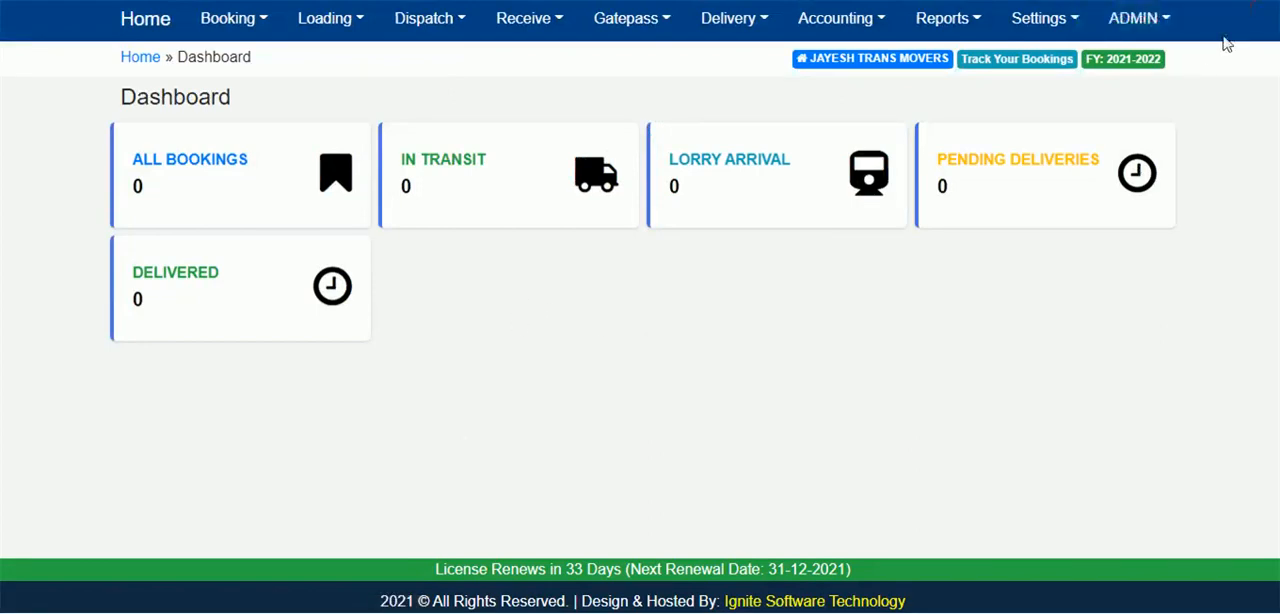
click(1051, 18)
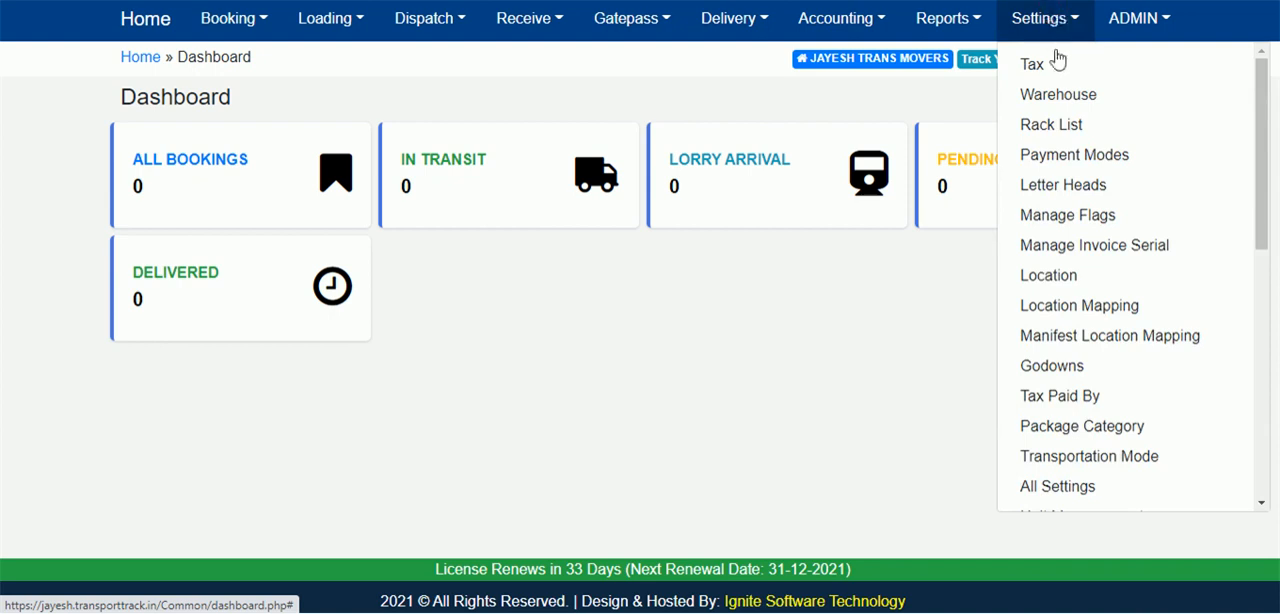
click(1065, 284)
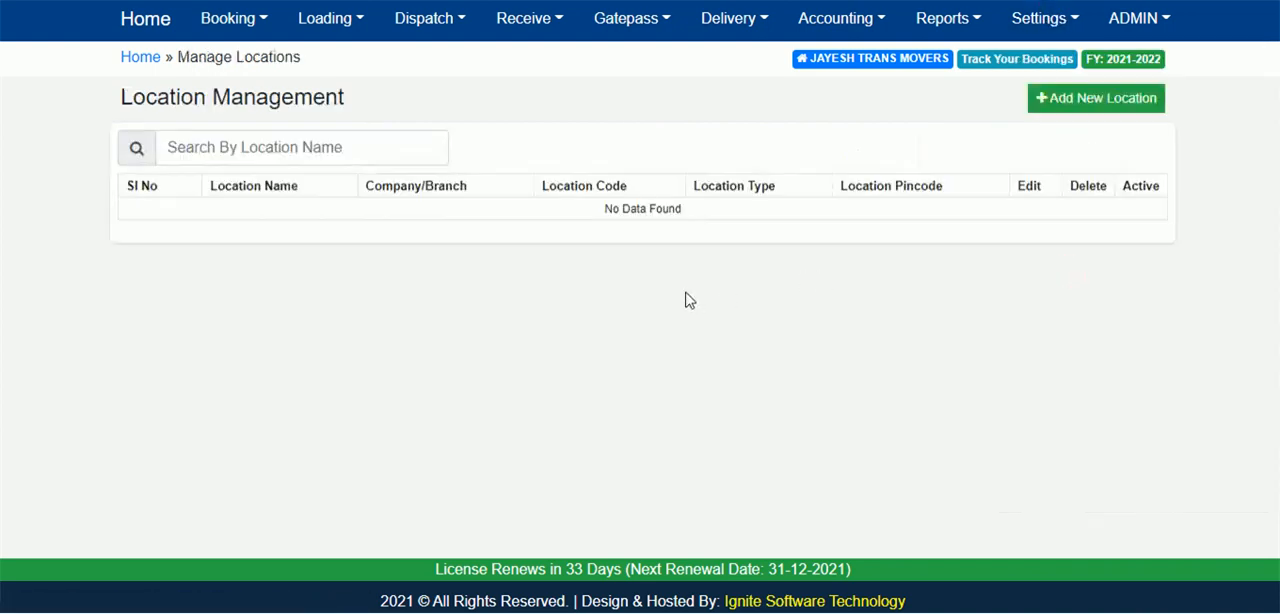
Create and save a location named BOOKING for the company JAYESH TRANS MOVERS, with location type BRANCH.
click(1084, 106)
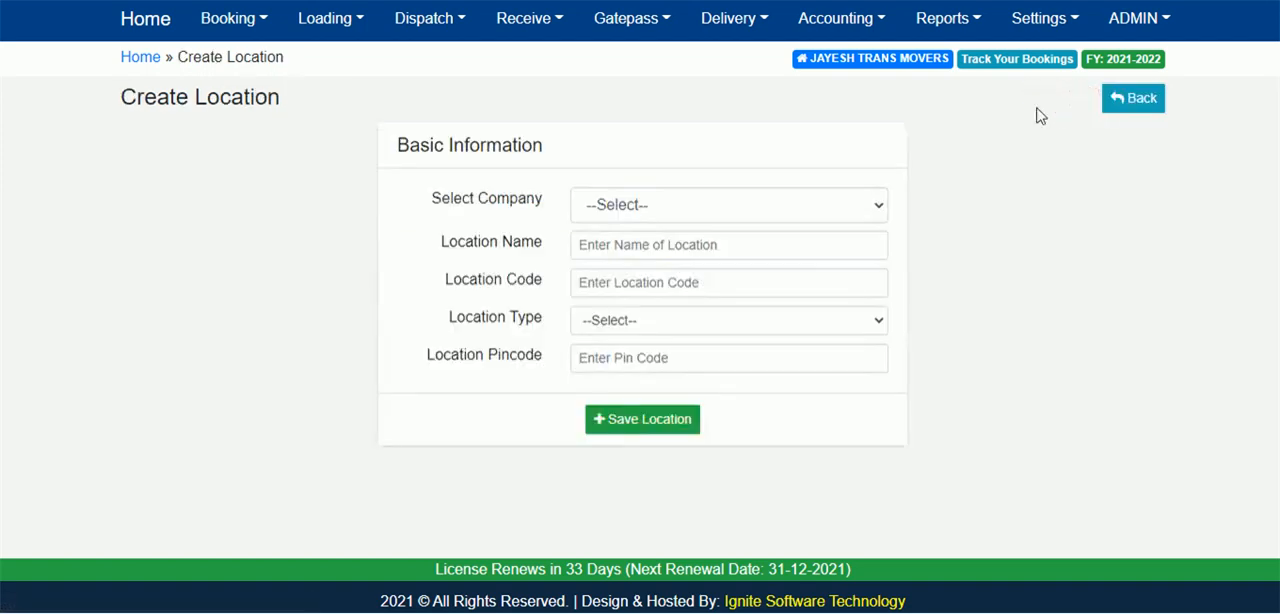
click(671, 205)
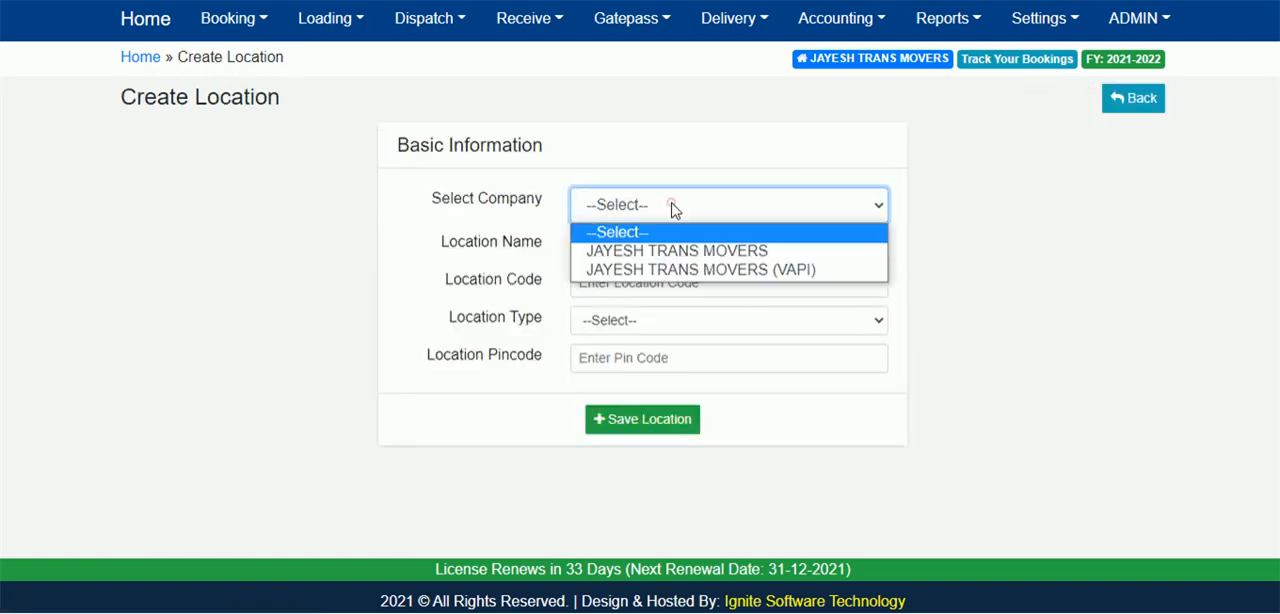
click(690, 252)
click(634, 247)
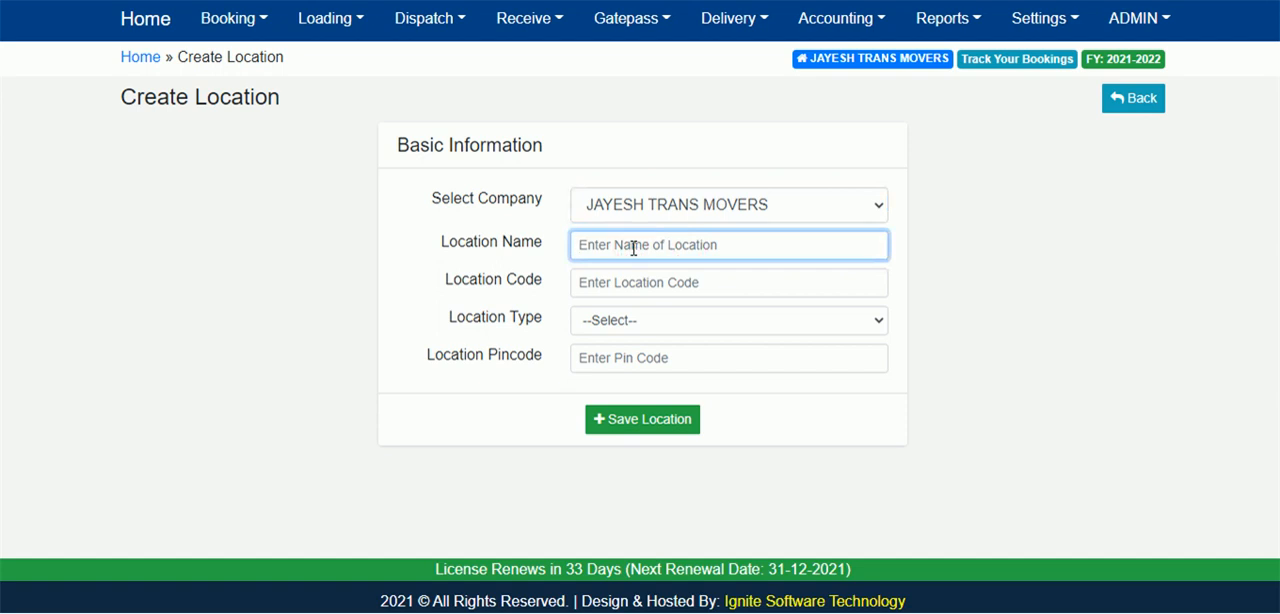
text(BOOKING)
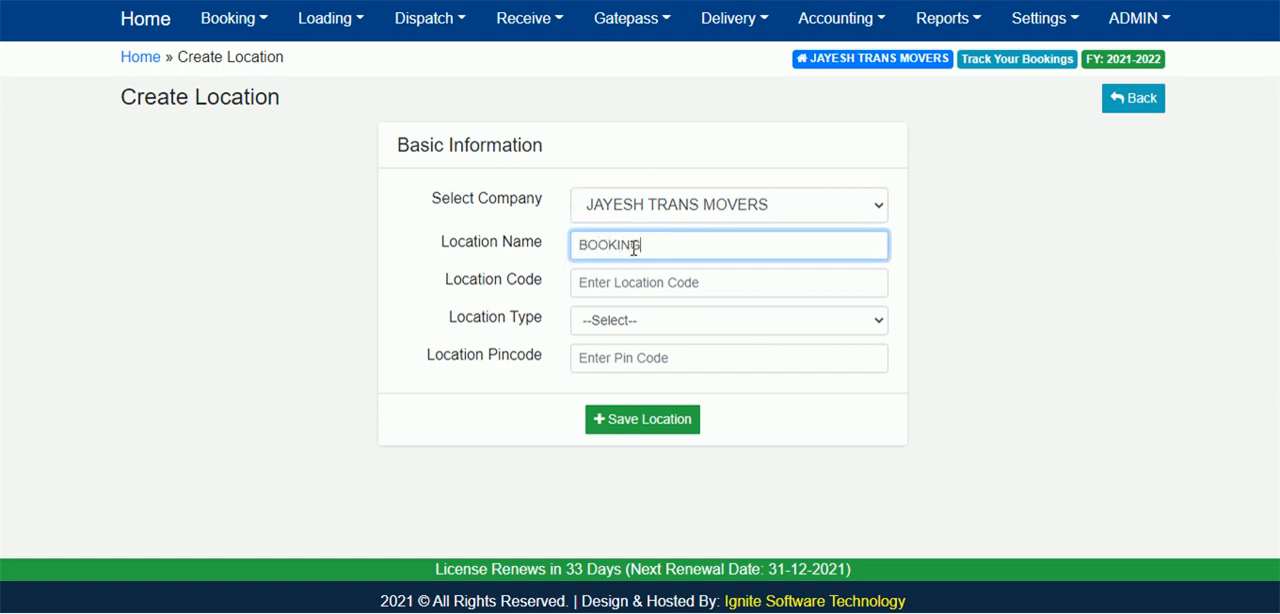
click(654, 324)
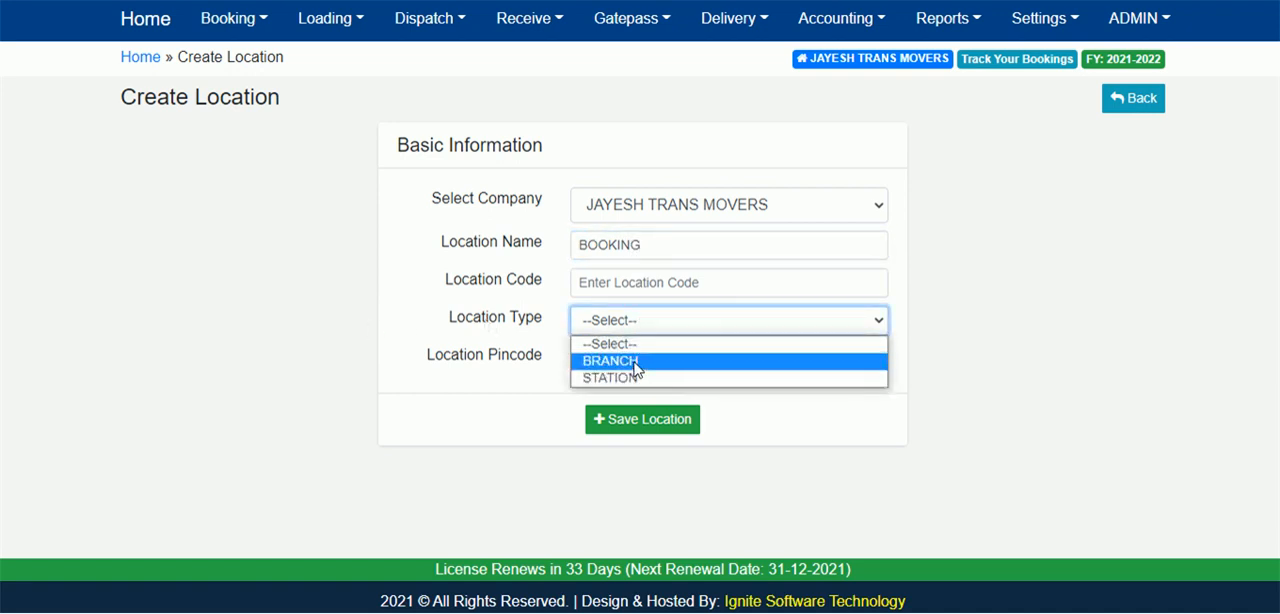
click(635, 363)
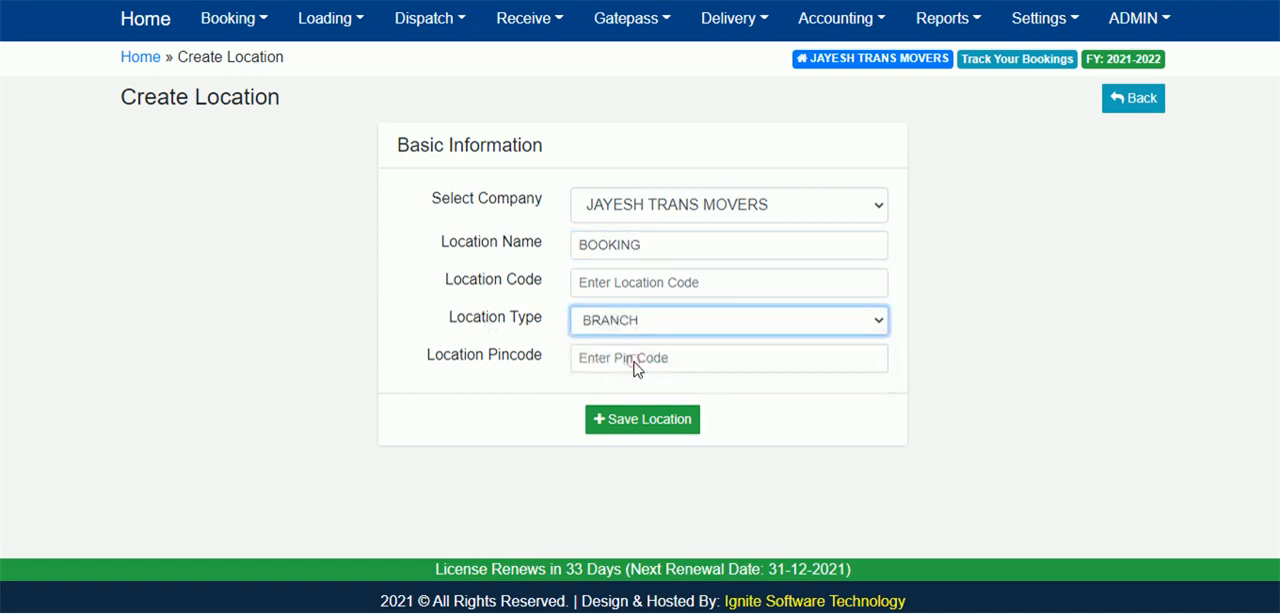
click(645, 422)
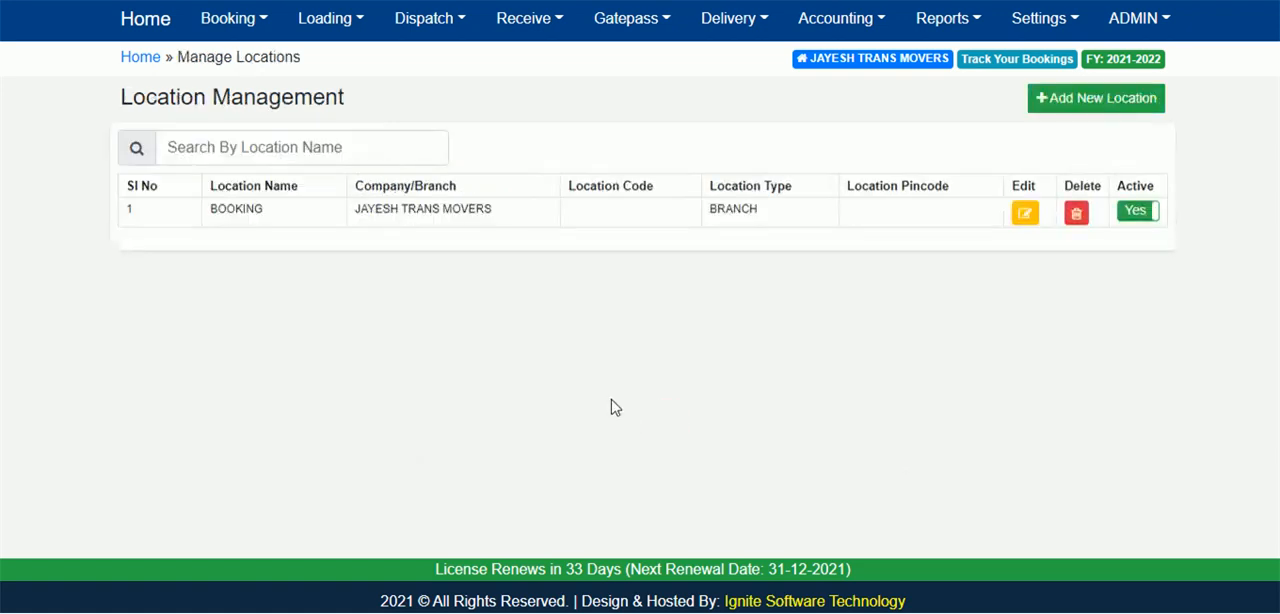
Add and save a location named DELIVERY for JAYESH TRANS MOVERS (VAPI), with location type BRANCH.
click(1118, 110)
click(700, 203)
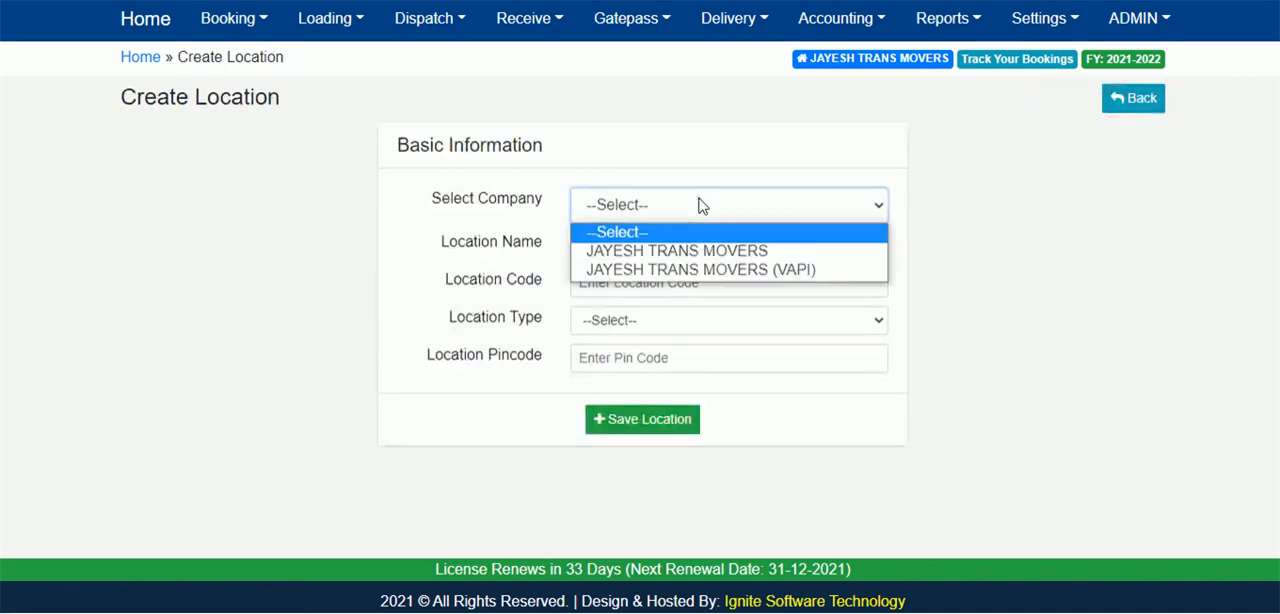
click(703, 270)
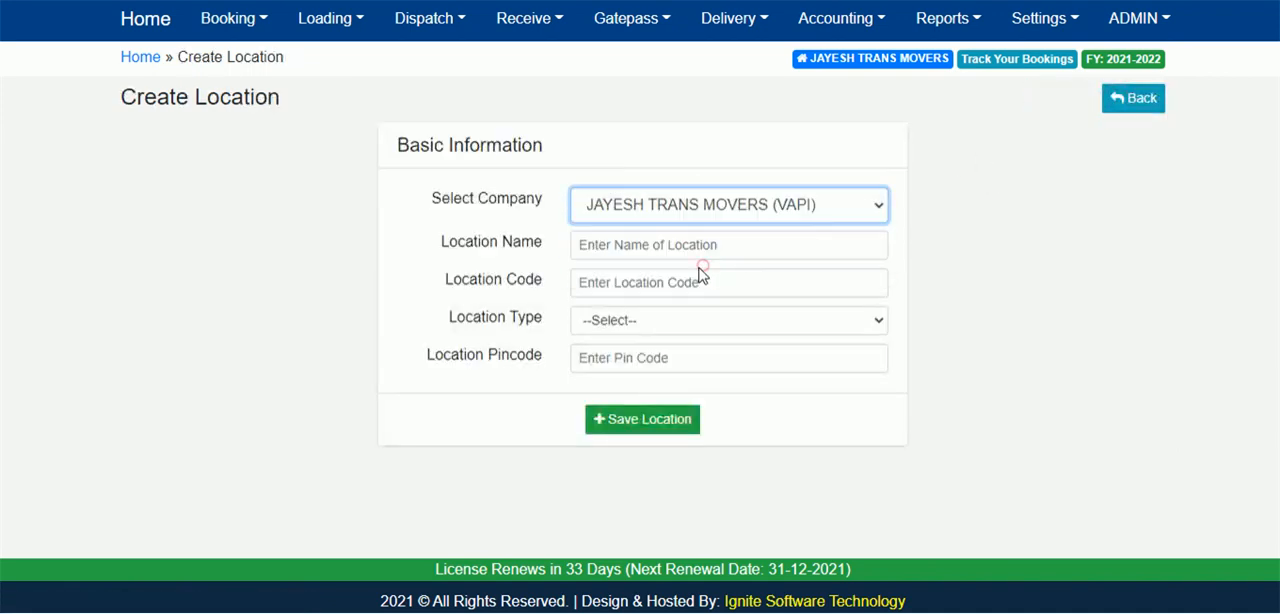
click(626, 242)
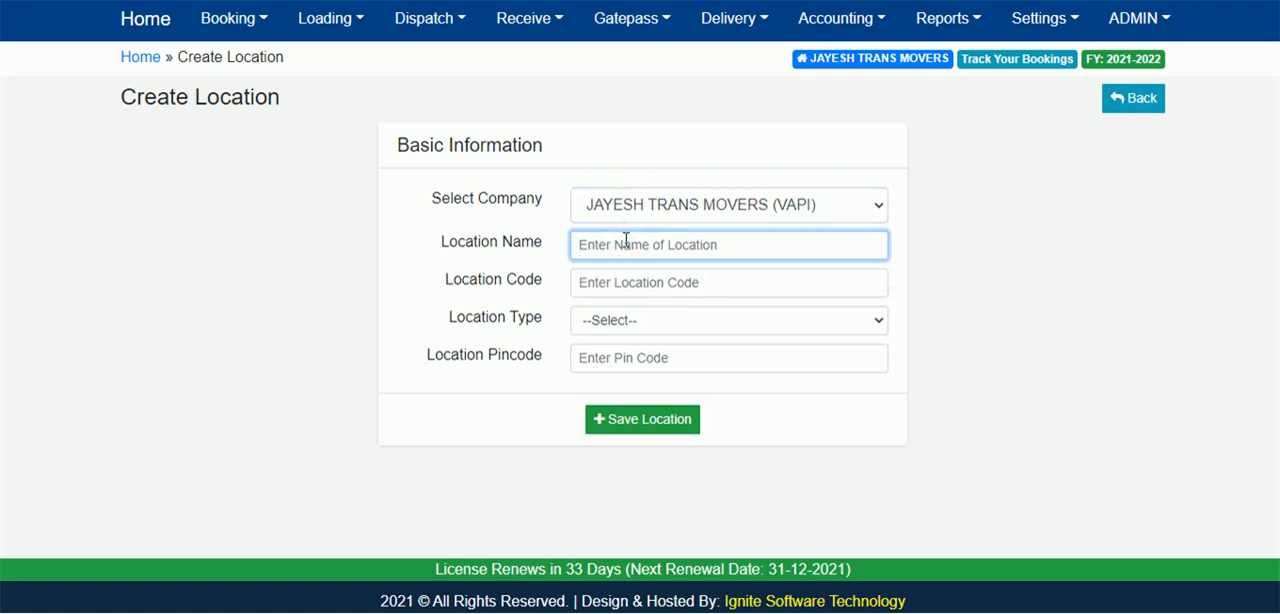
text(DELIVERY)
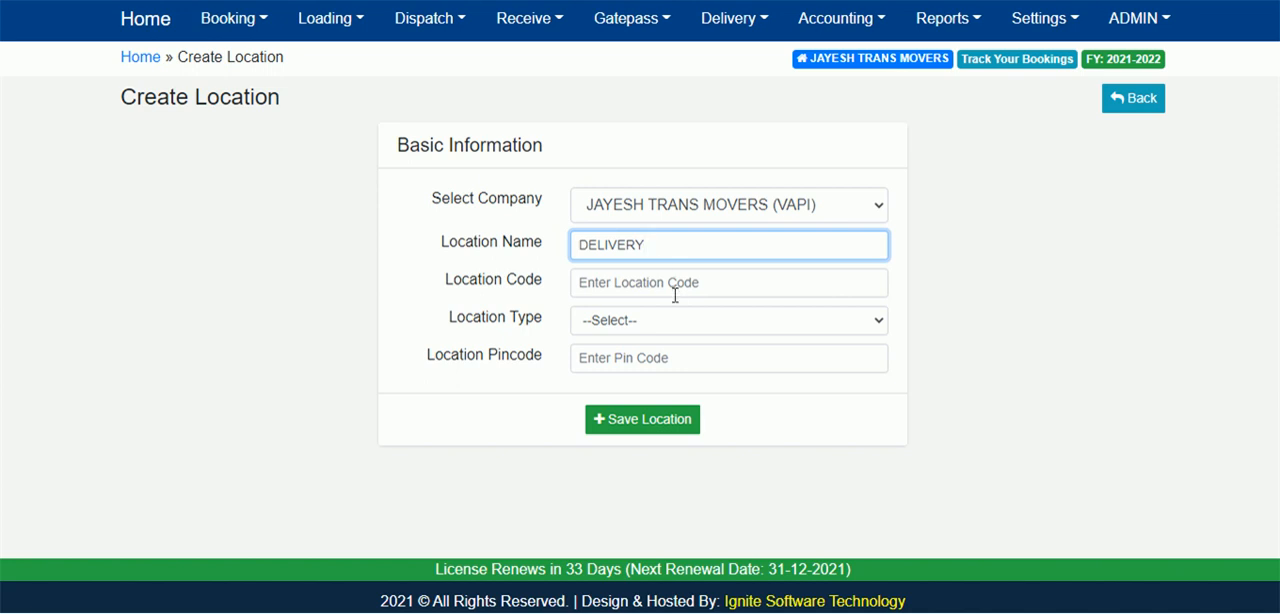
click(612, 324)
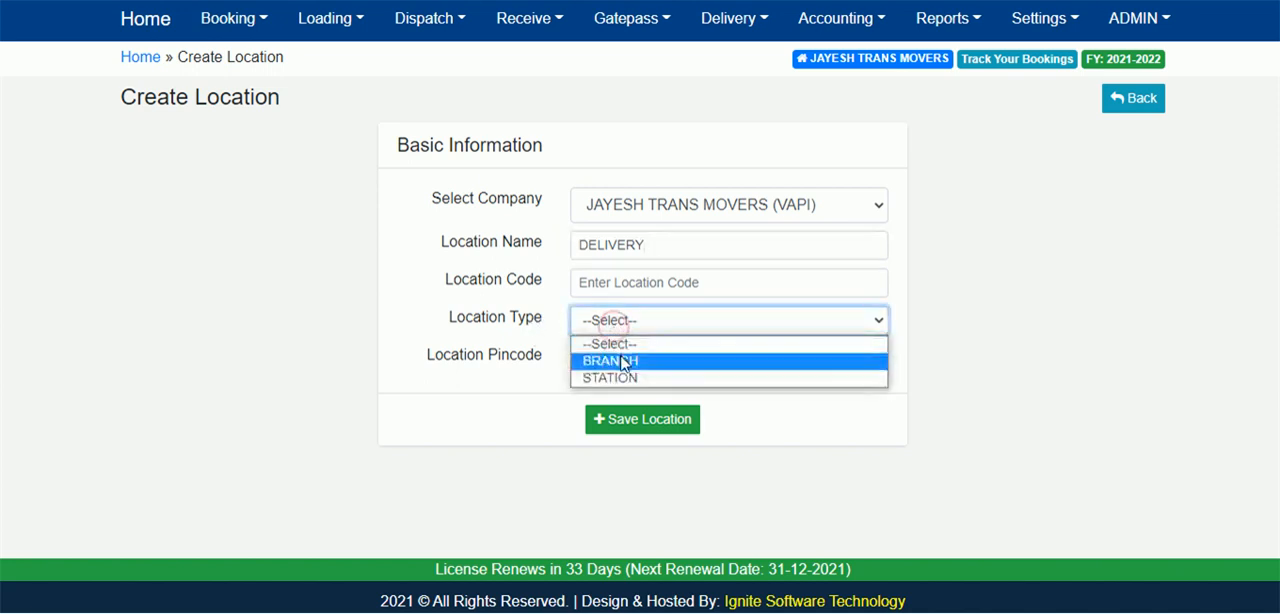
click(620, 361)
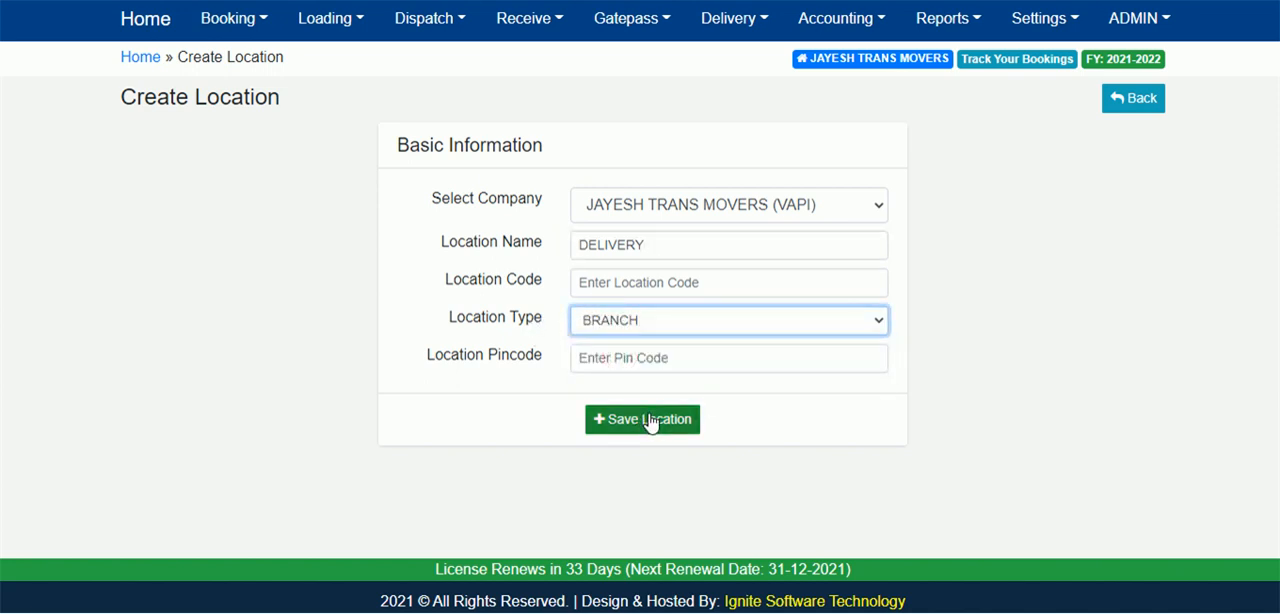
click(645, 422)
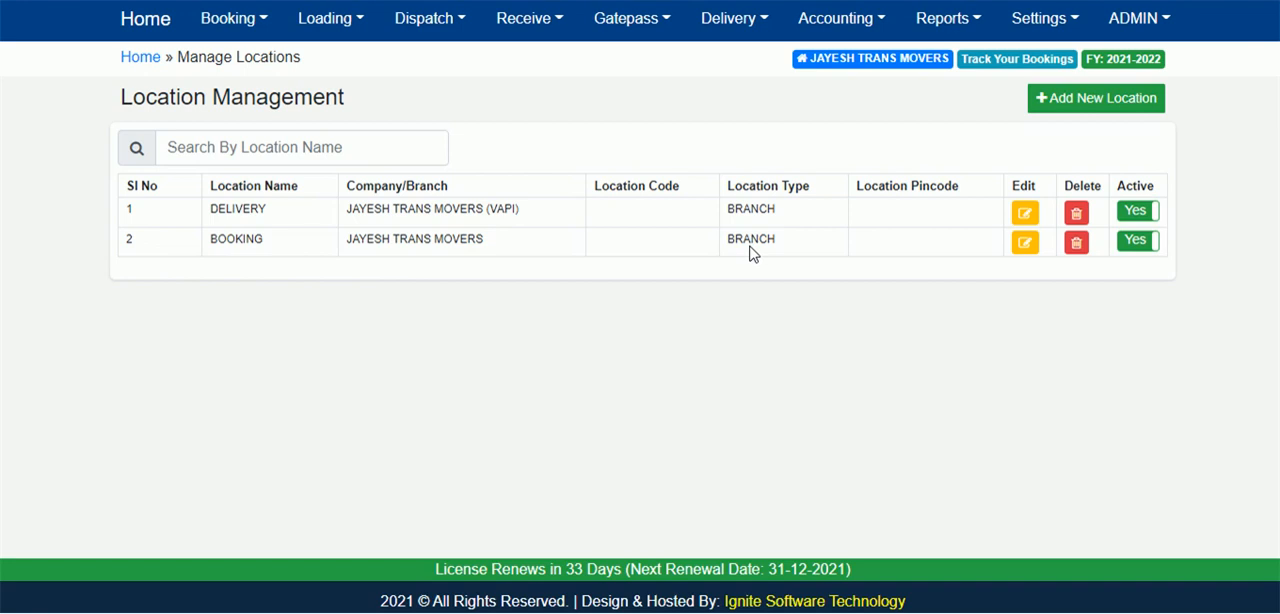
click(1102, 110)
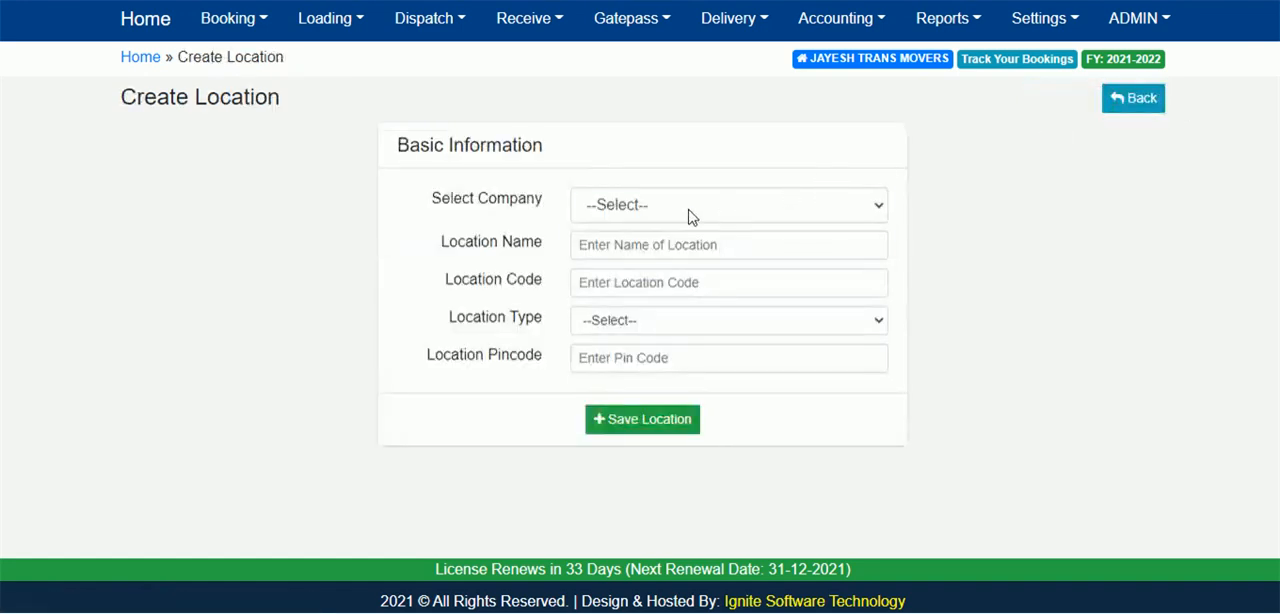
click(688, 208)
click(701, 250)
click(700, 250)
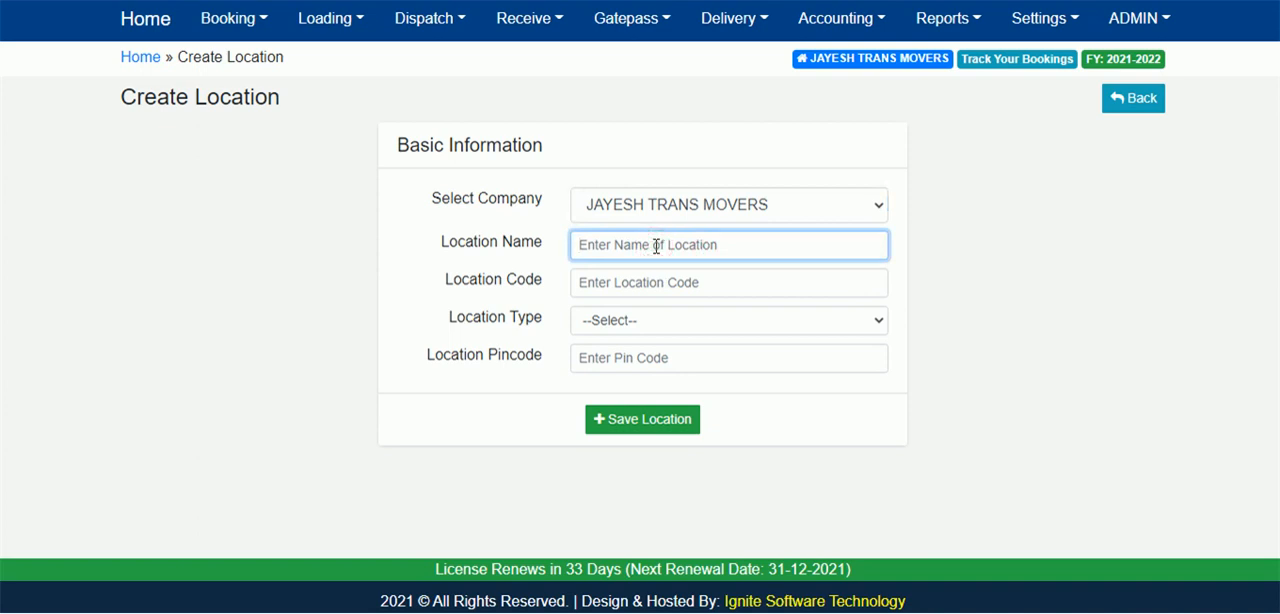
click(652, 322)
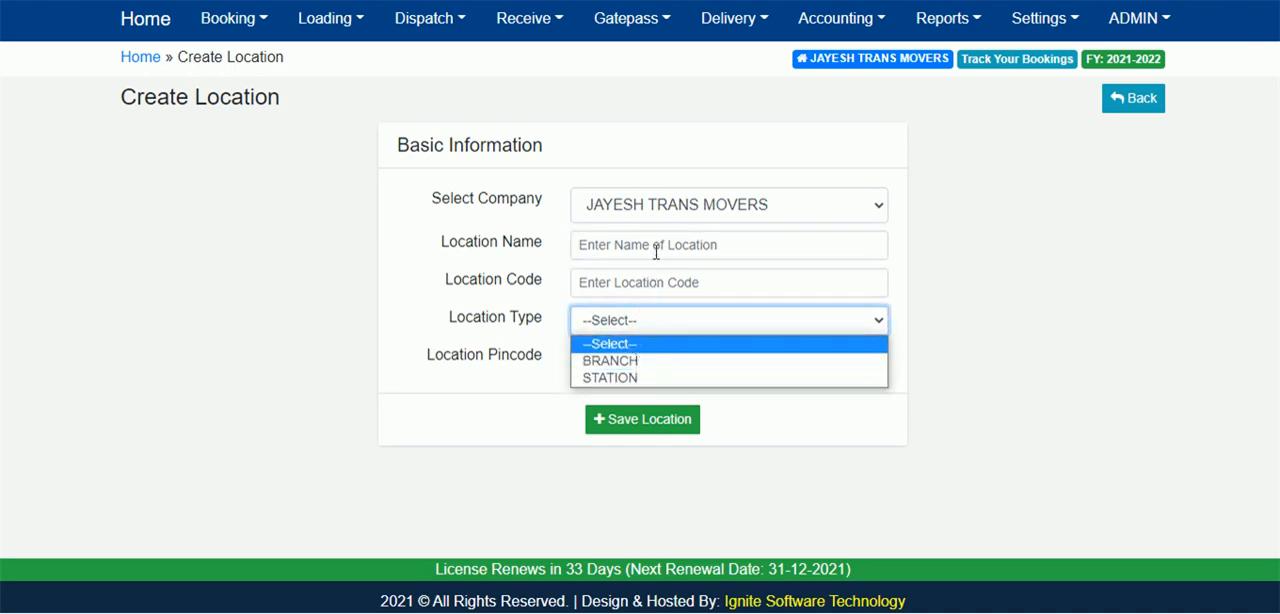
click(1032, 290)
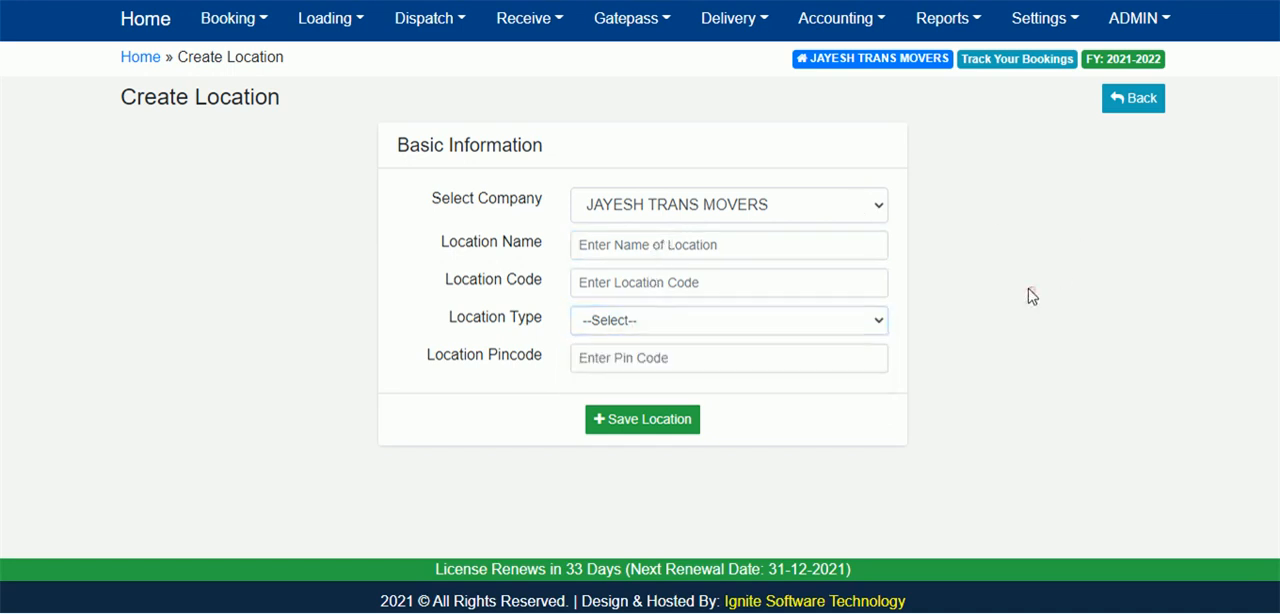
click(1142, 101)
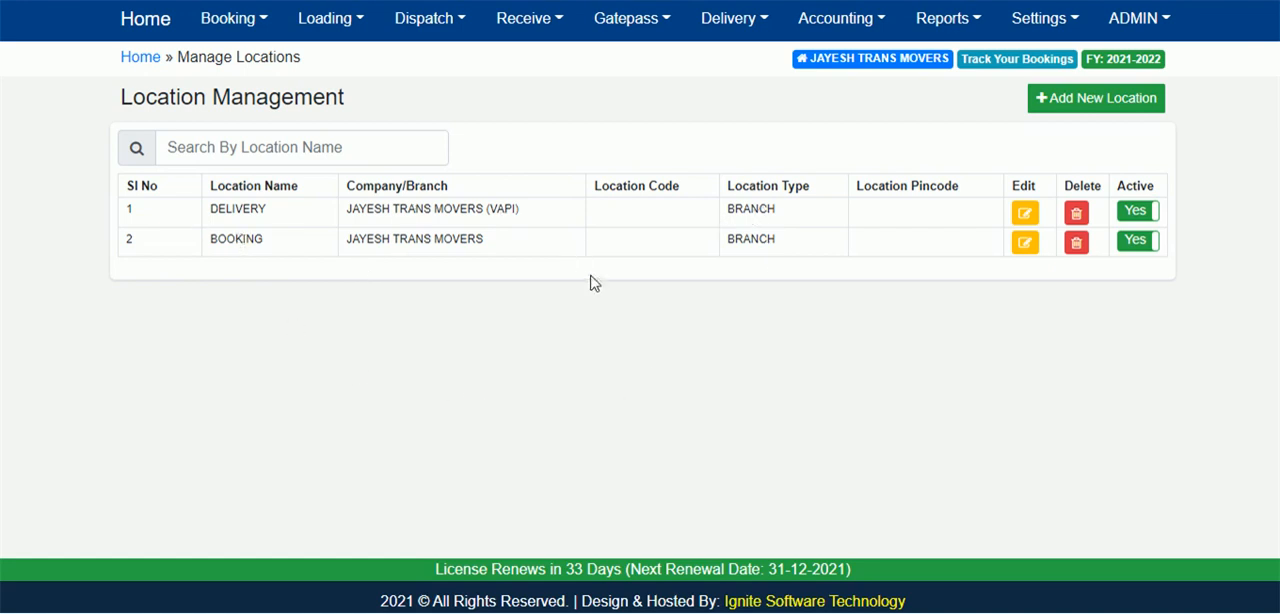
Log out of the admin account, log in as BOOKING with the account password, and dismiss the save-password prompt and welcome message.
click(1157, 27)
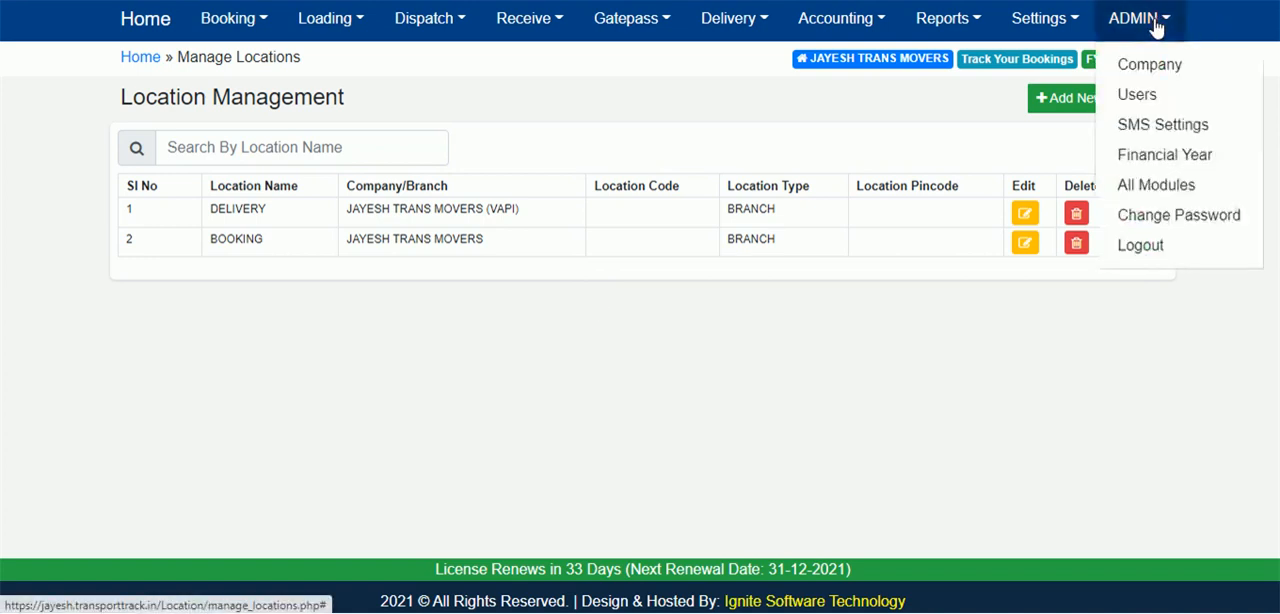
click(1151, 248)
click(563, 208)
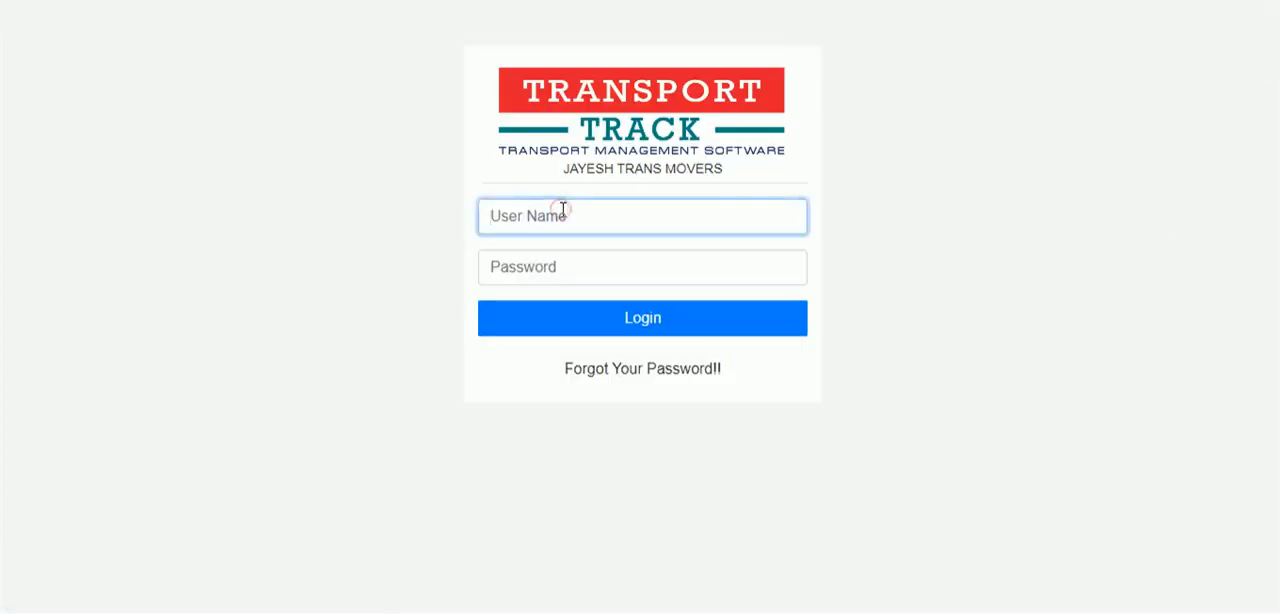
text(BOOKING)
click(598, 277)
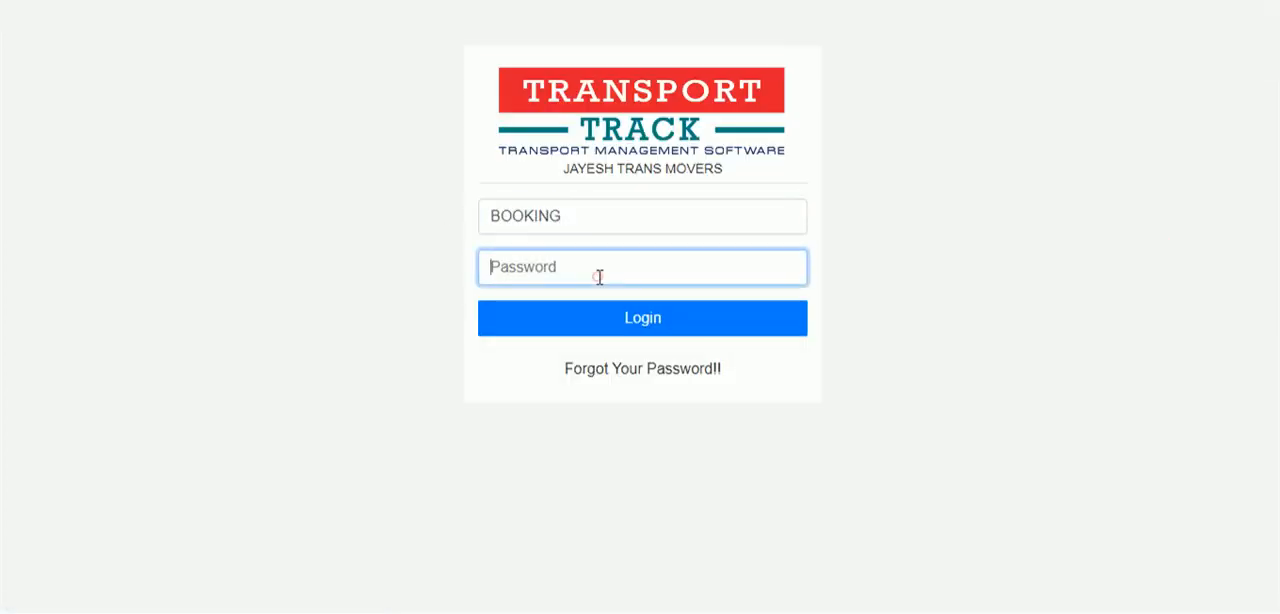
text(••••)
key(Return)
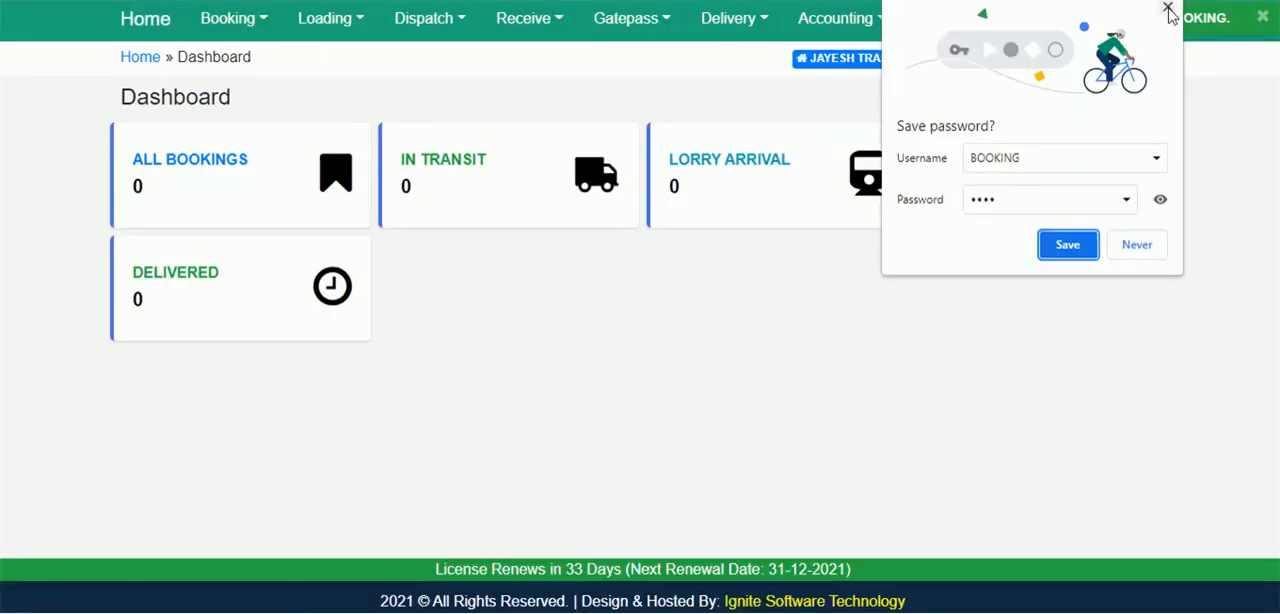
click(1167, 8)
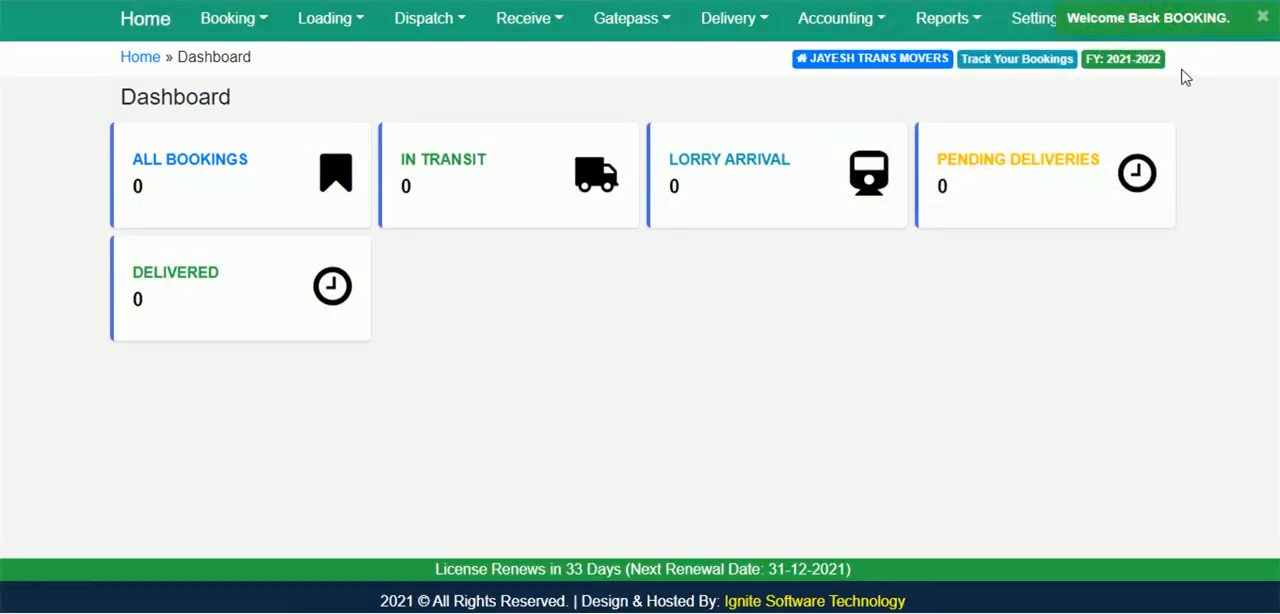
click(1262, 18)
Create and save a new location mapping from BOOKING to DELIVERY (BRANCH).
click(1040, 20)
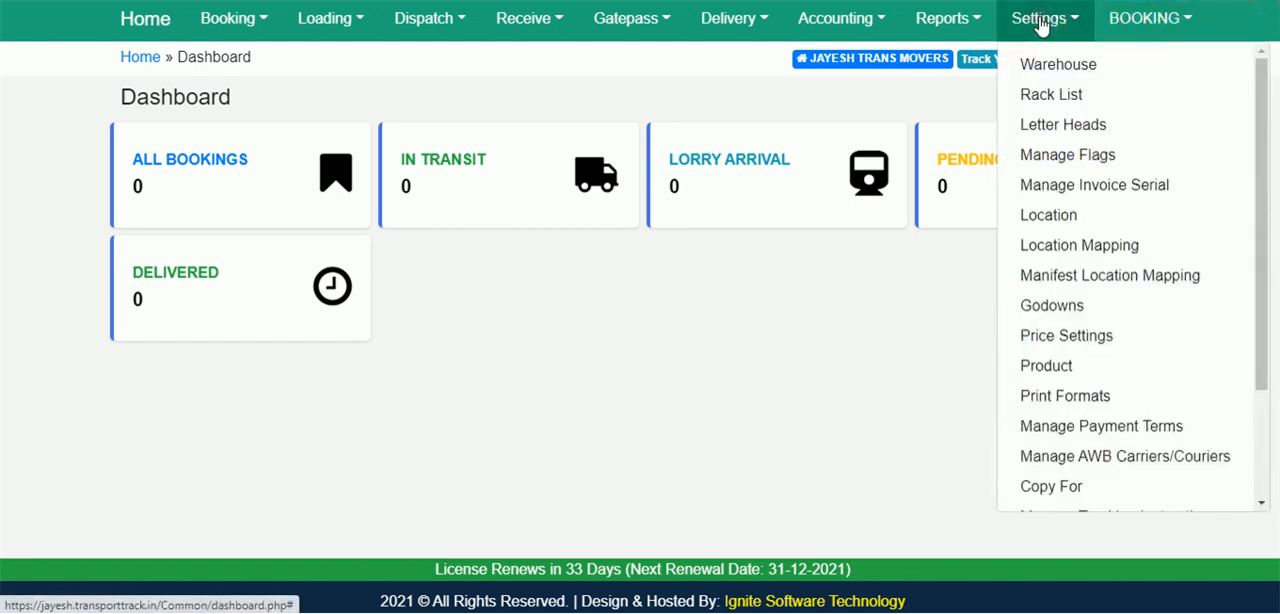
click(1085, 245)
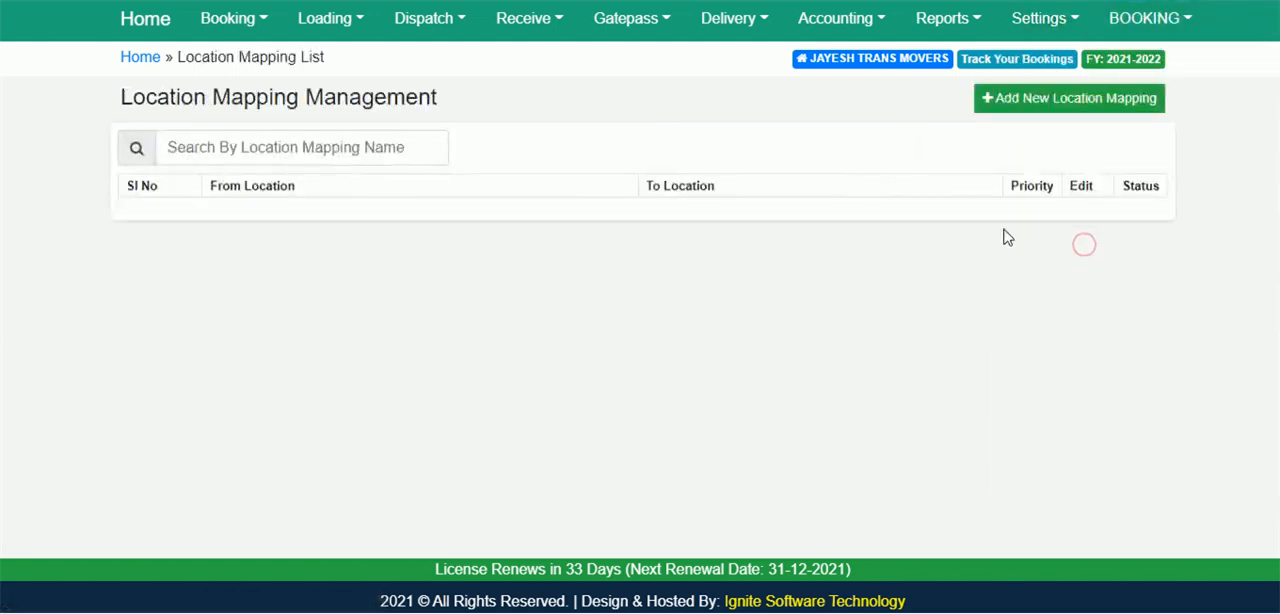
click(1062, 104)
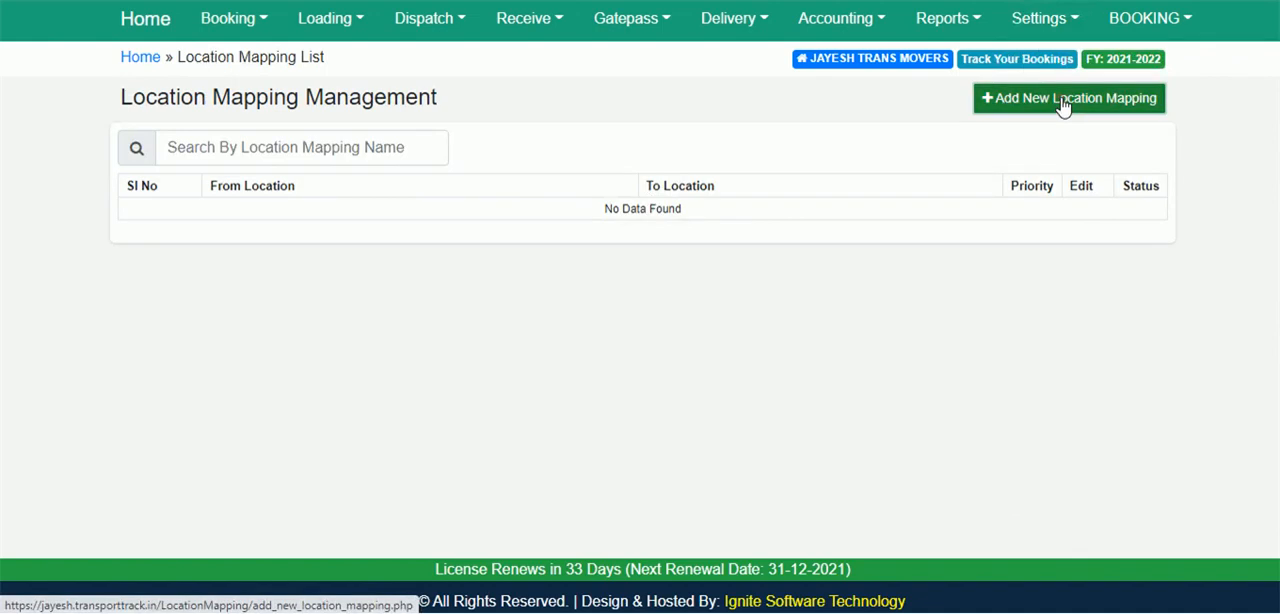
click(497, 222)
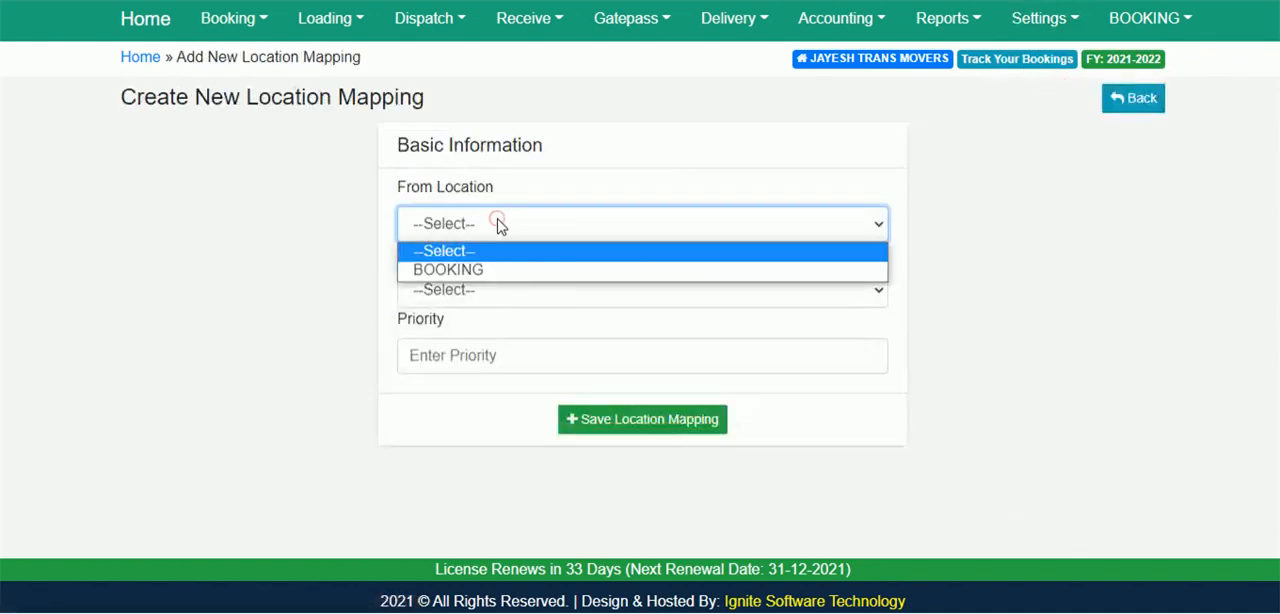
click(478, 272)
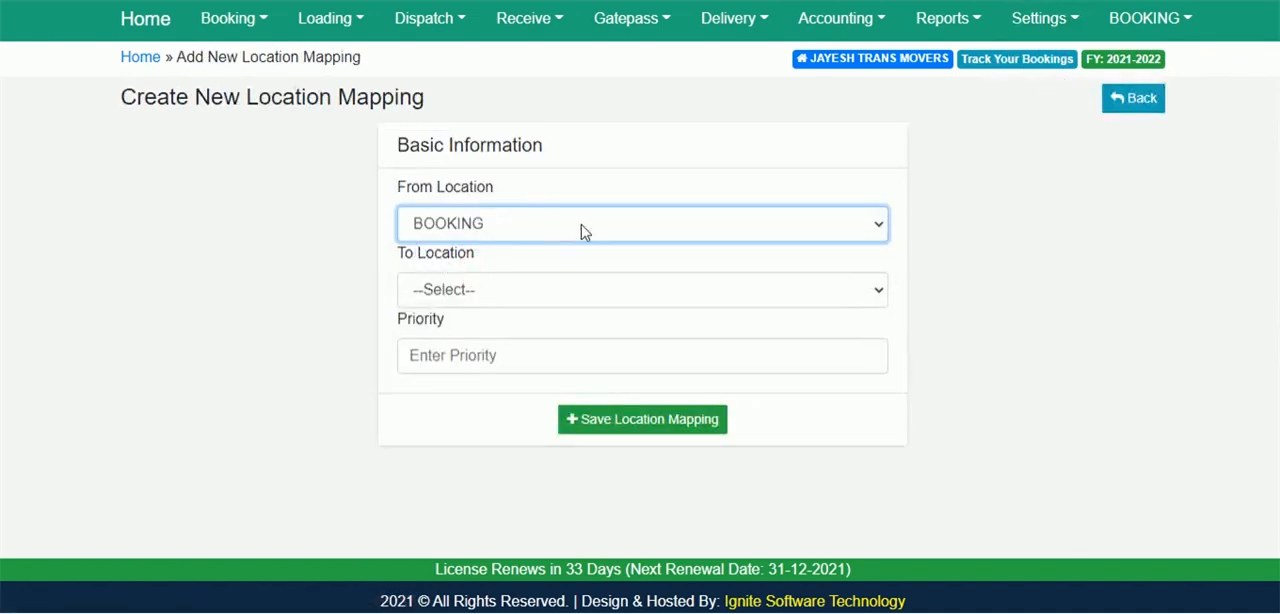
click(432, 292)
click(448, 336)
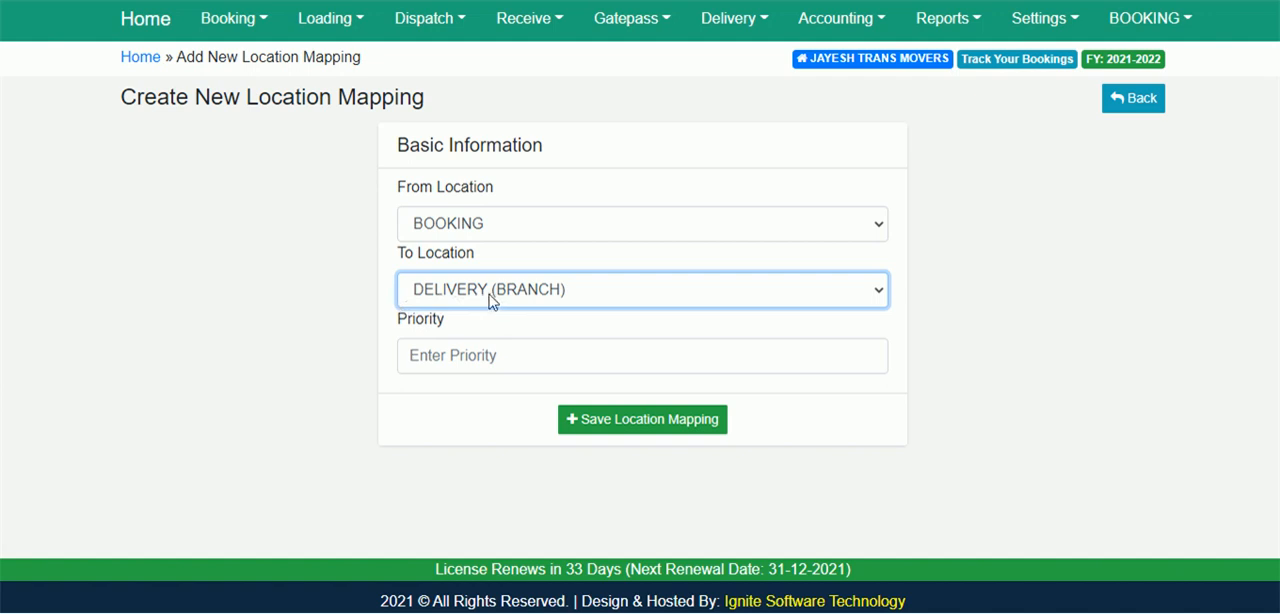
click(624, 428)
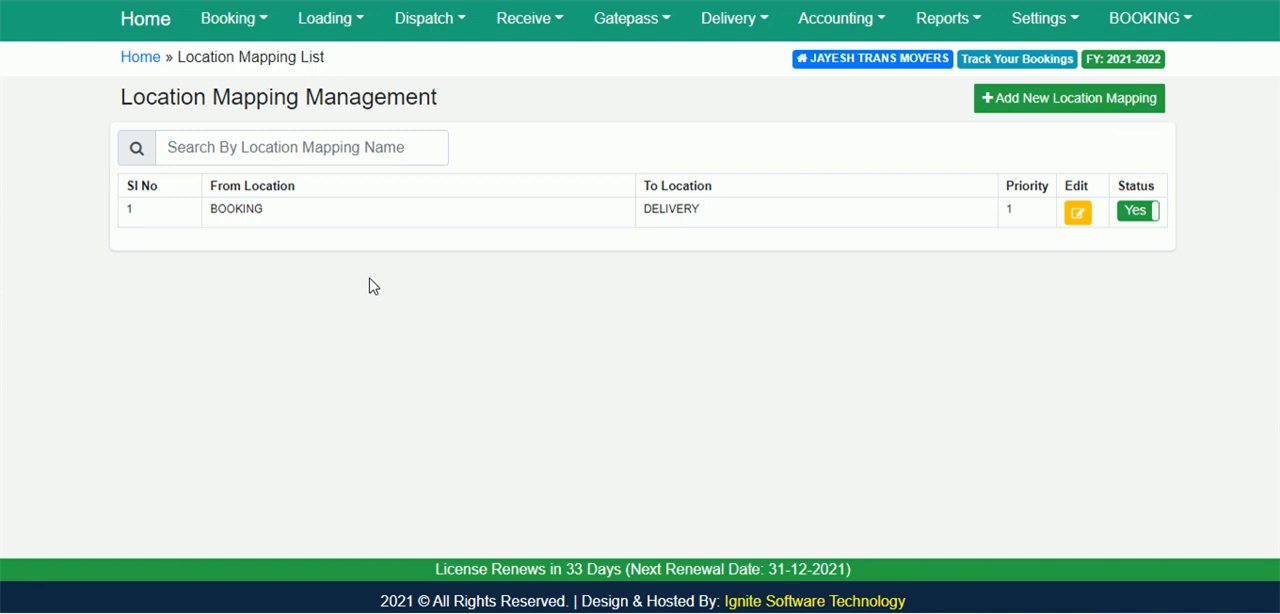
Create and save a manifest location mapping from BOOKING to DELIVERY with DELIVERY as the despatch branch.
click(1050, 32)
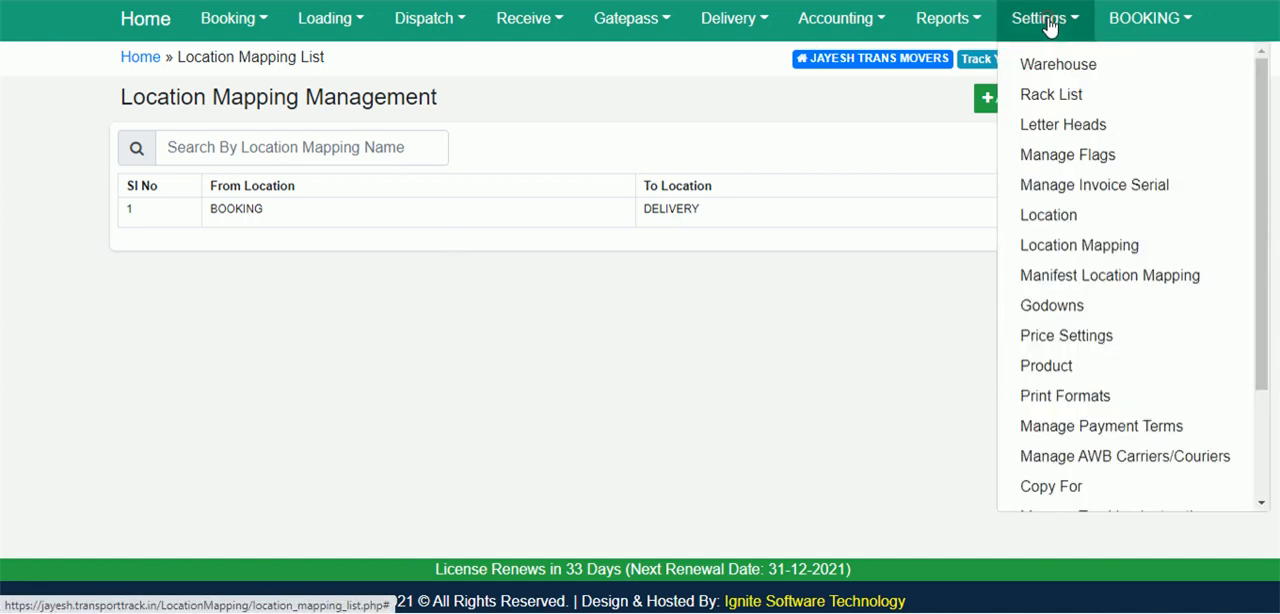
click(1100, 279)
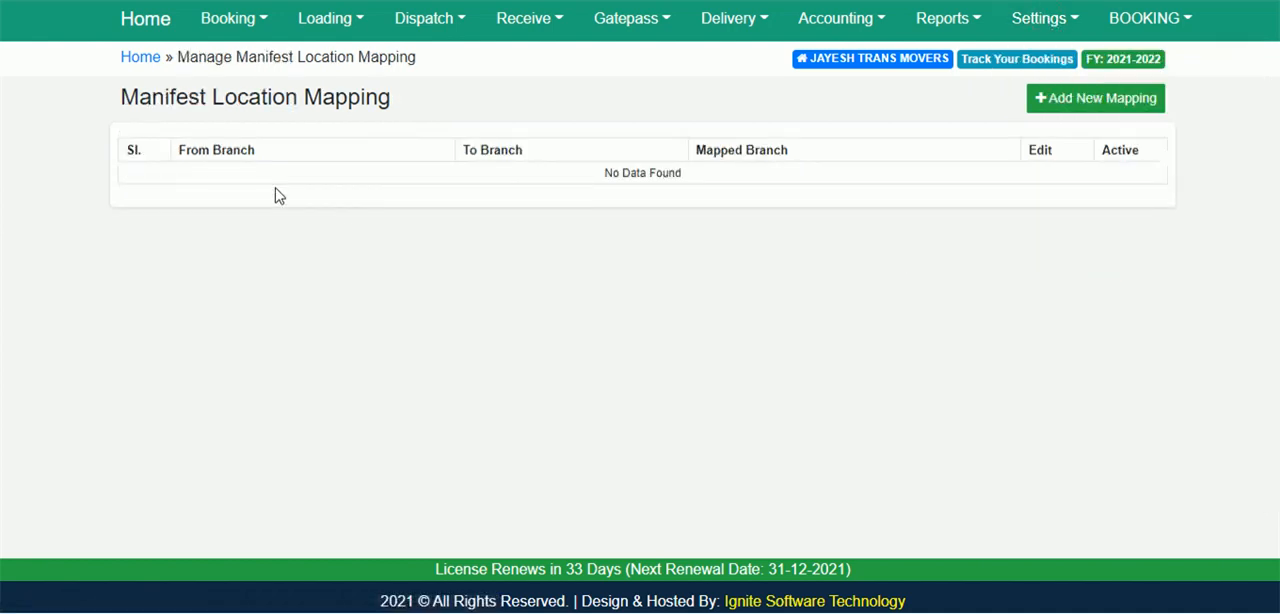
click(1075, 110)
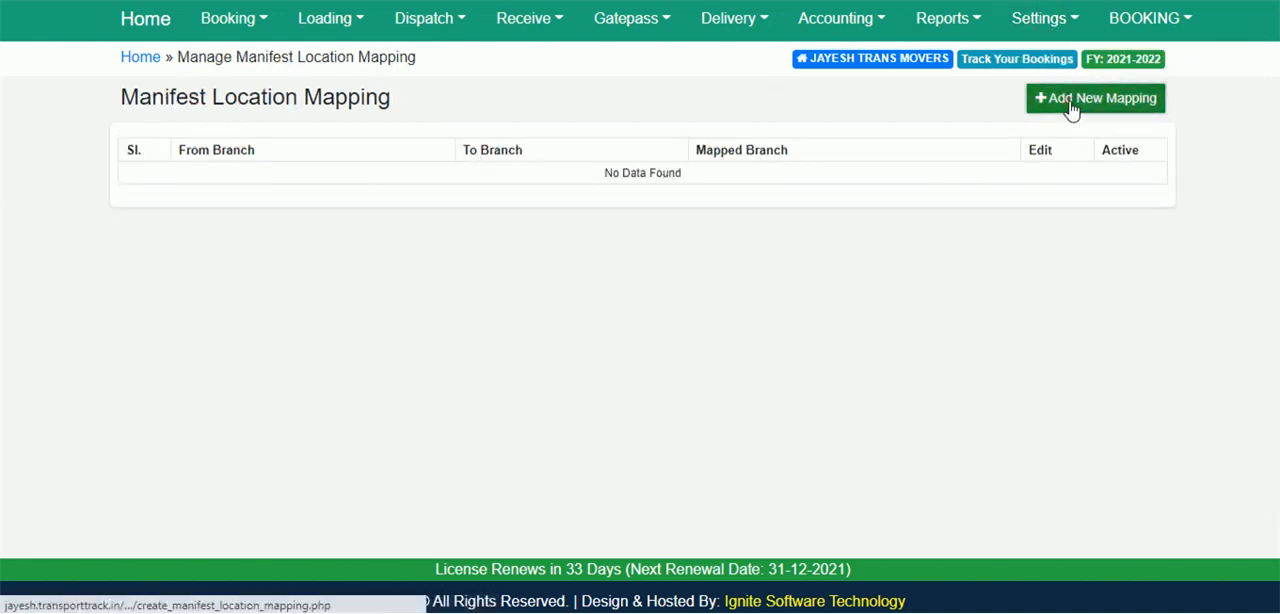
click(475, 229)
click(468, 271)
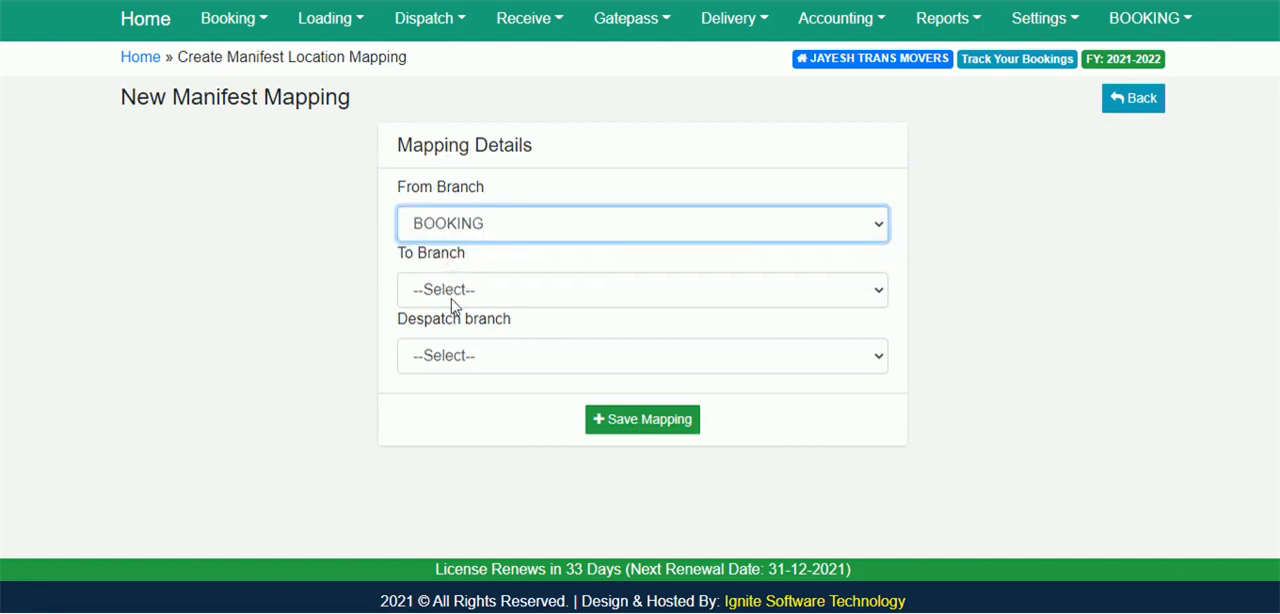
click(450, 290)
click(465, 356)
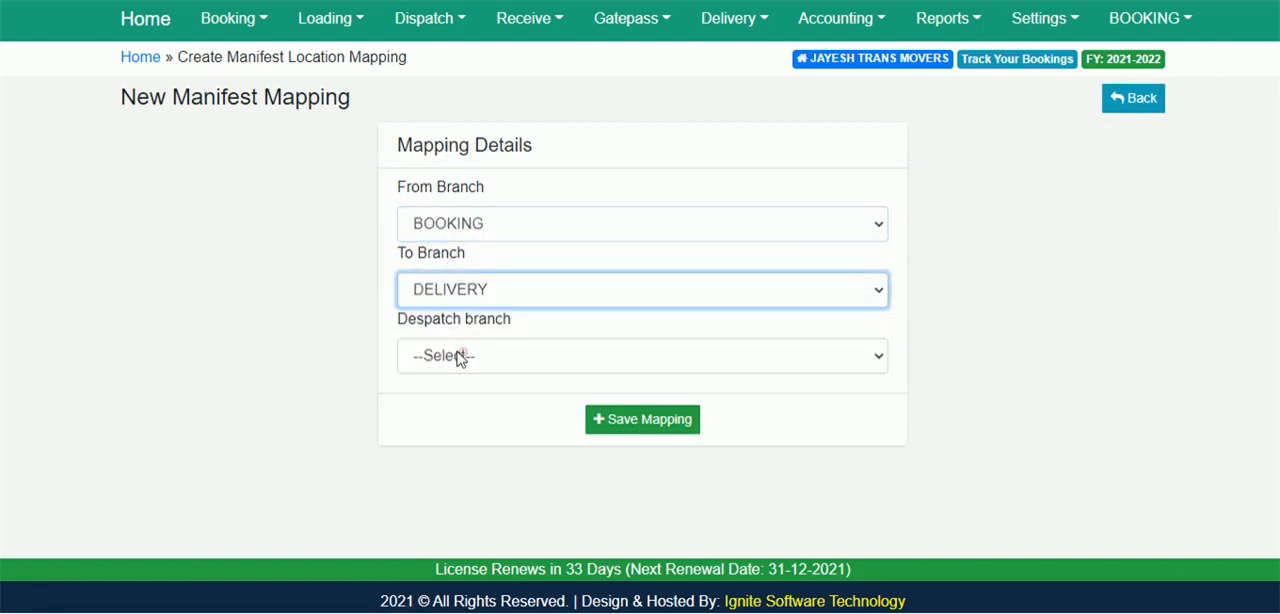
click(465, 360)
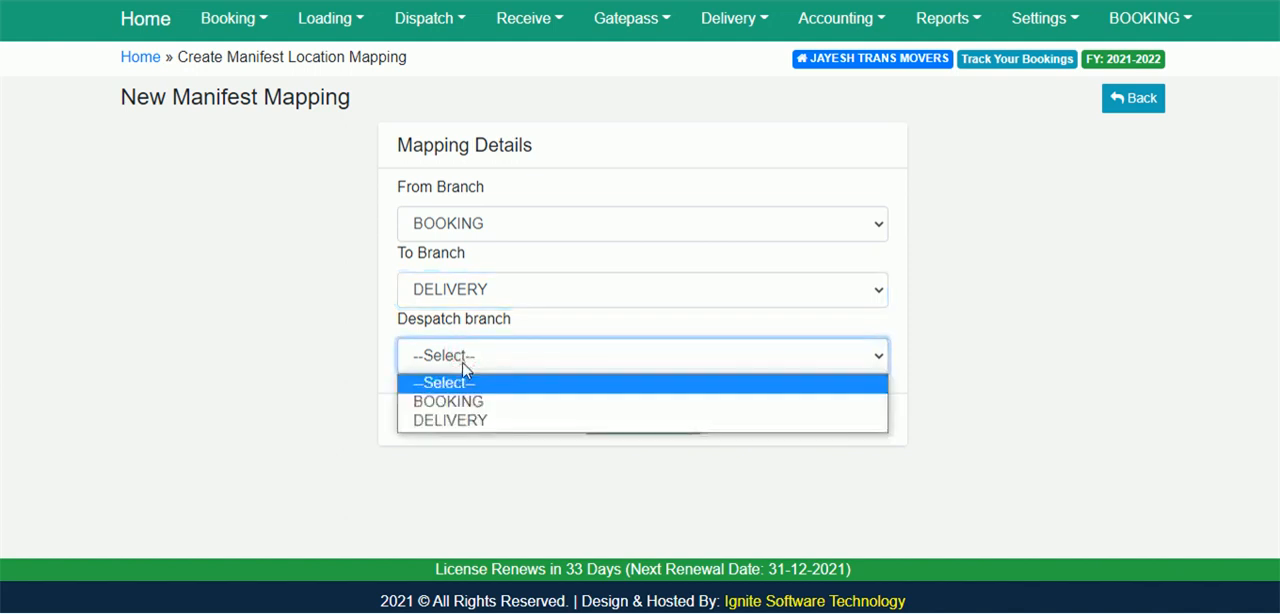
click(452, 421)
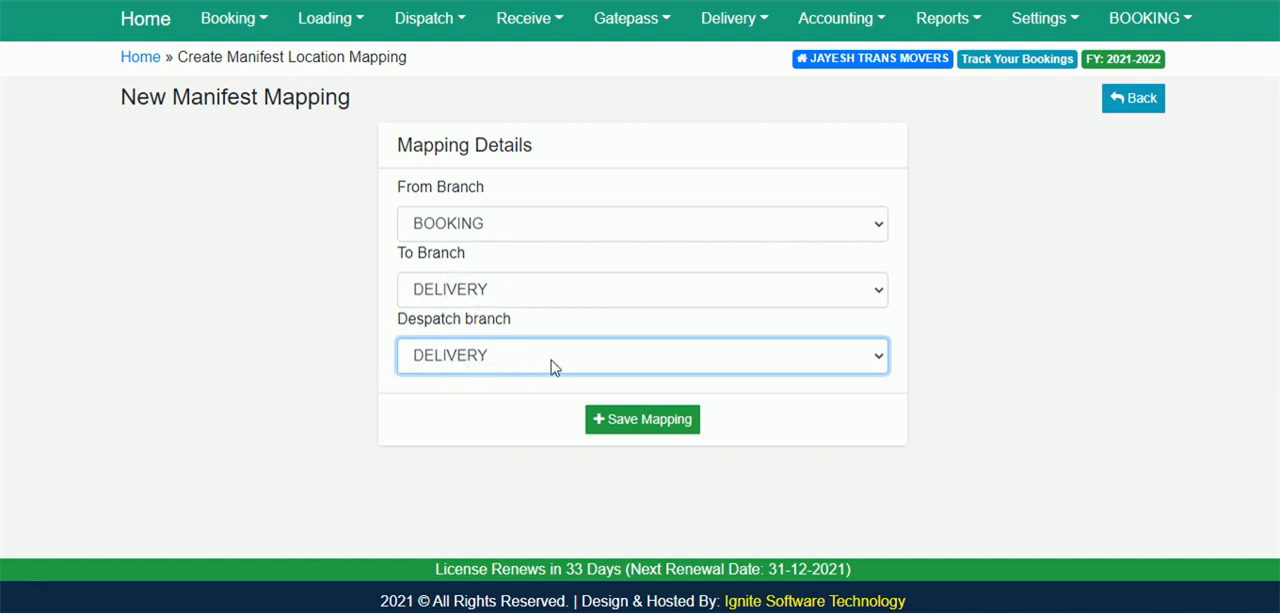
click(650, 420)
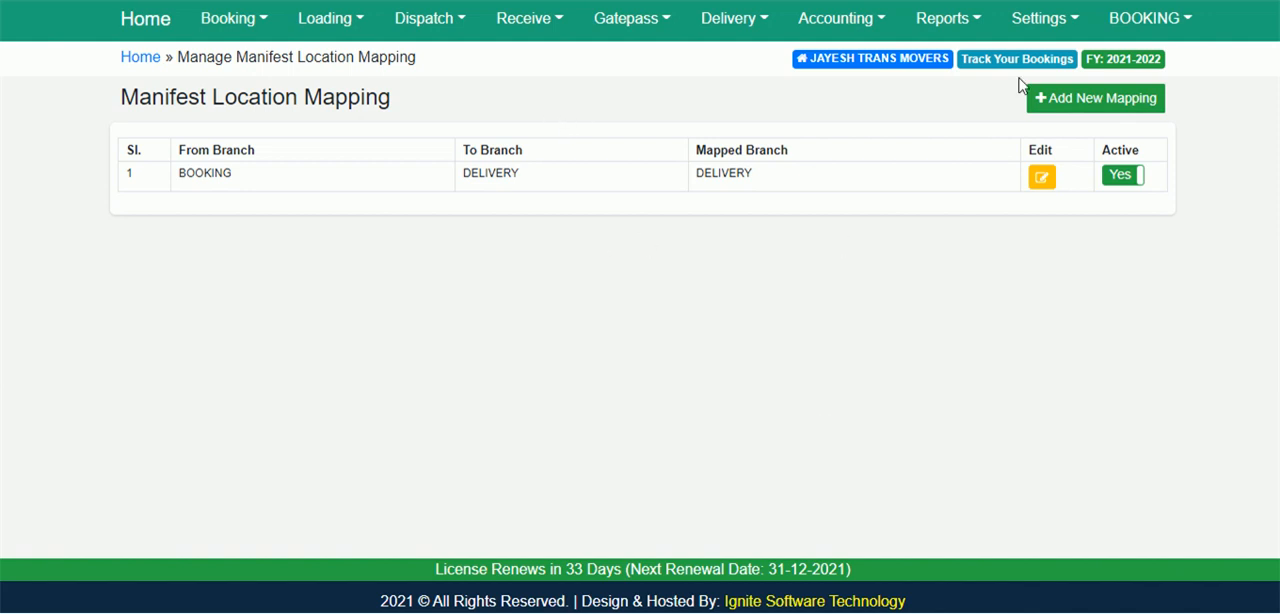
Rename the BOOKING location to DELHI and save the update.
click(1043, 20)
click(1066, 212)
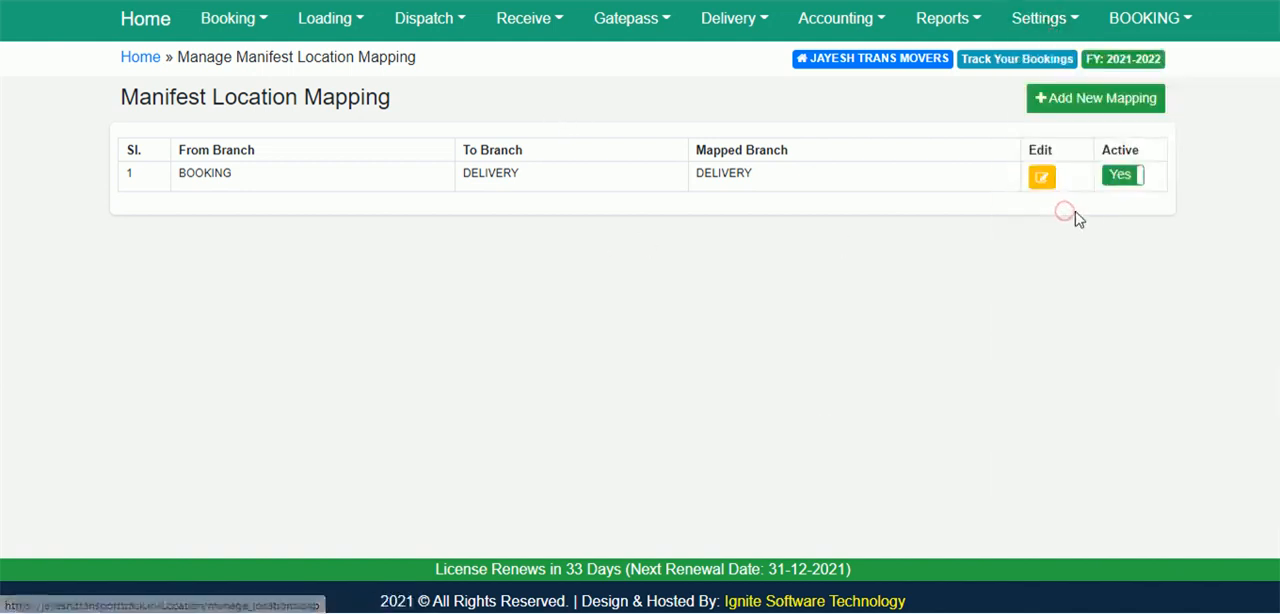
click(1078, 214)
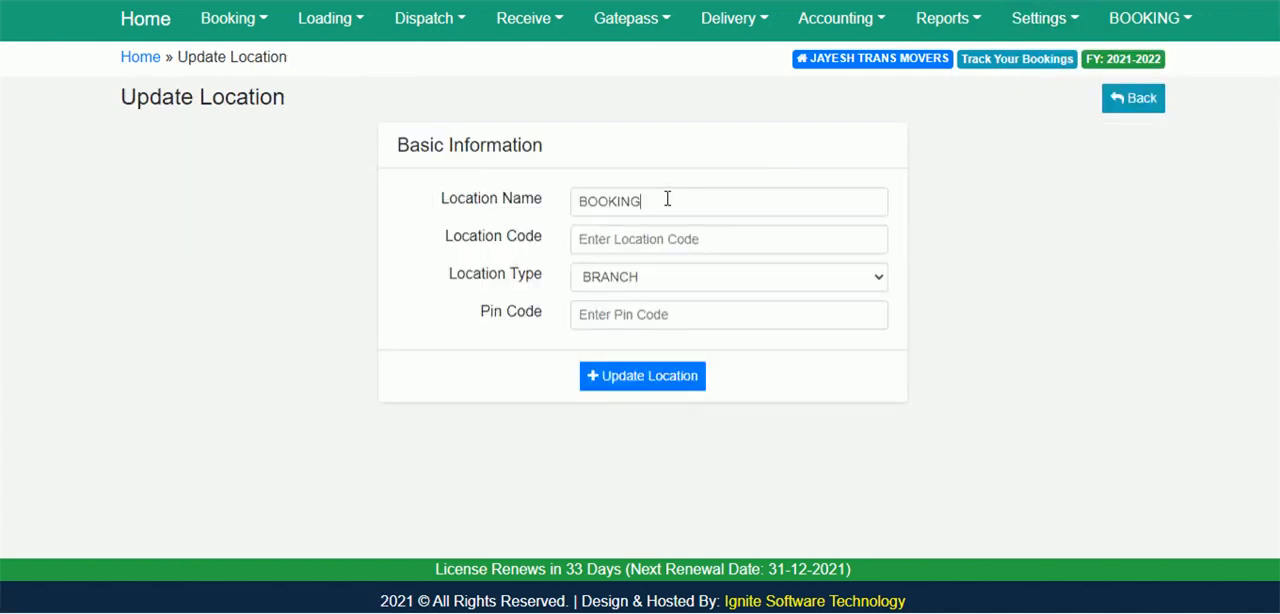
double_click(667, 200)
text(DELHI)
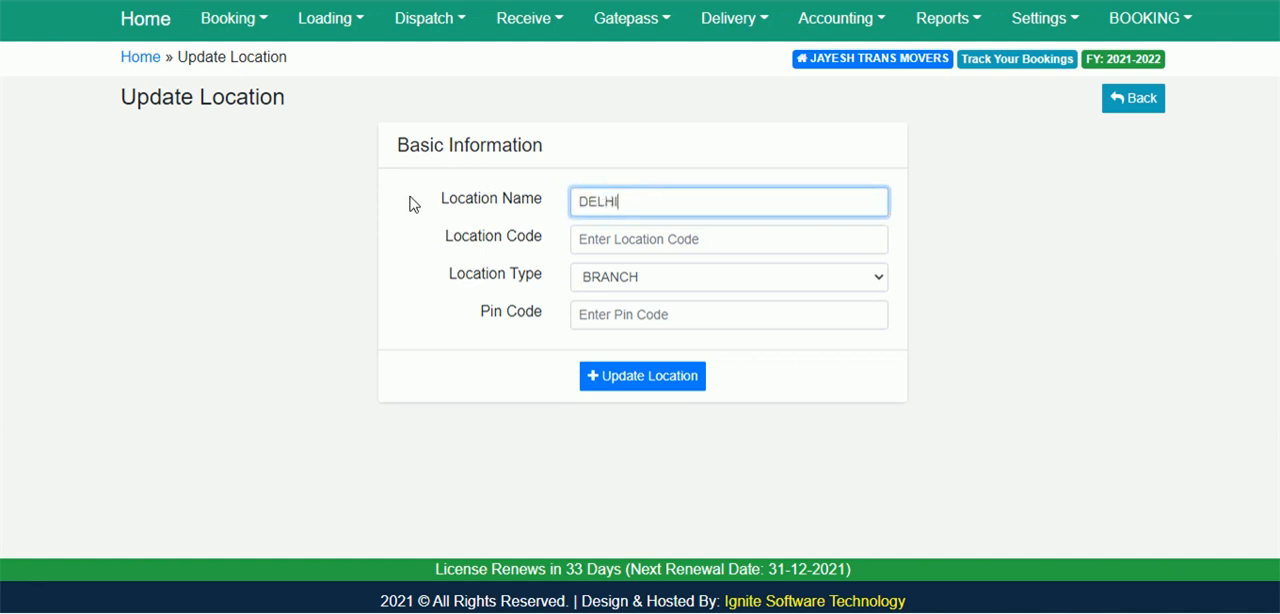
click(677, 383)
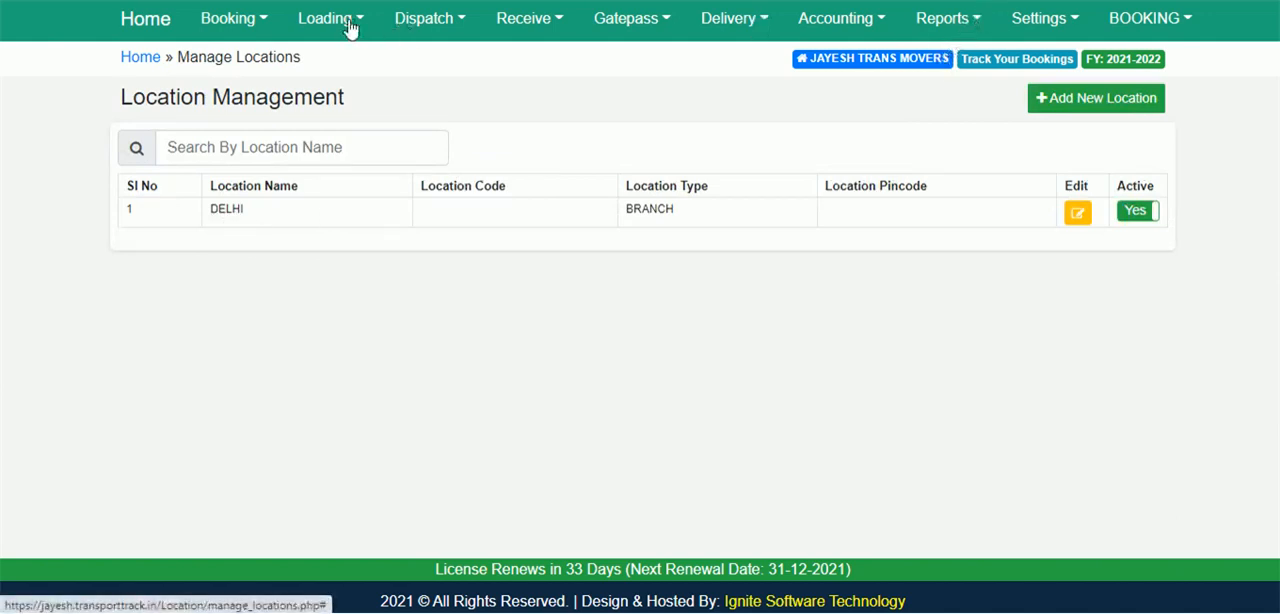
Open a new booking form, set the origin to DELHI, and check the available destination choices.
click(228, 18)
click(243, 62)
click(900, 100)
click(245, 314)
click(228, 311)
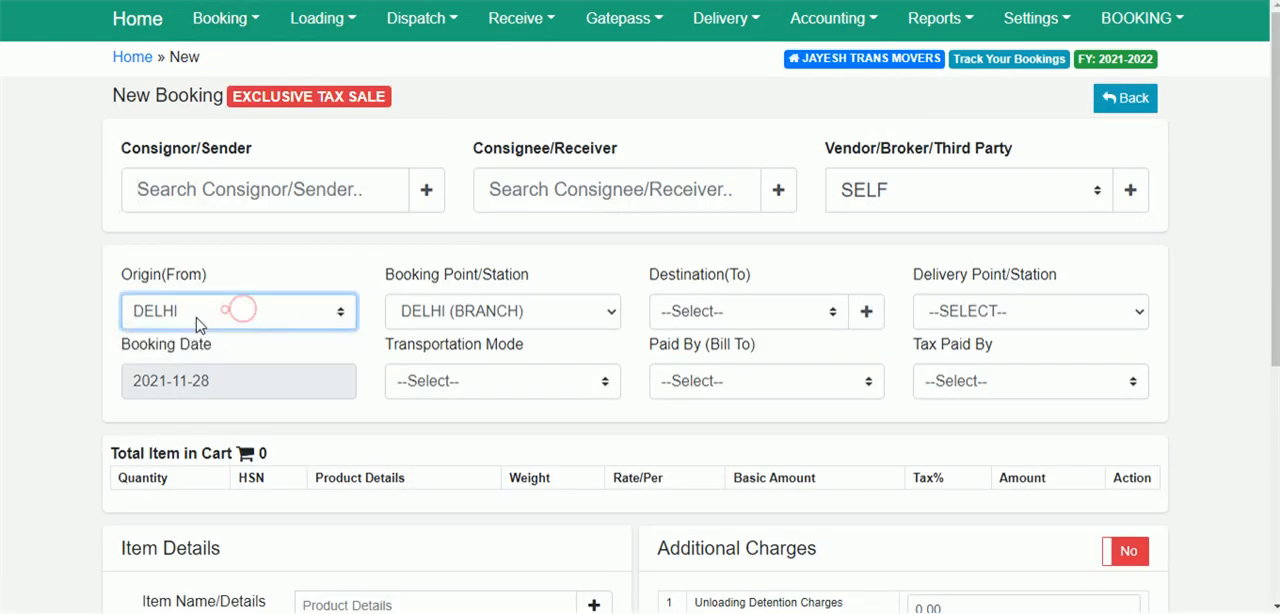
click(694, 311)
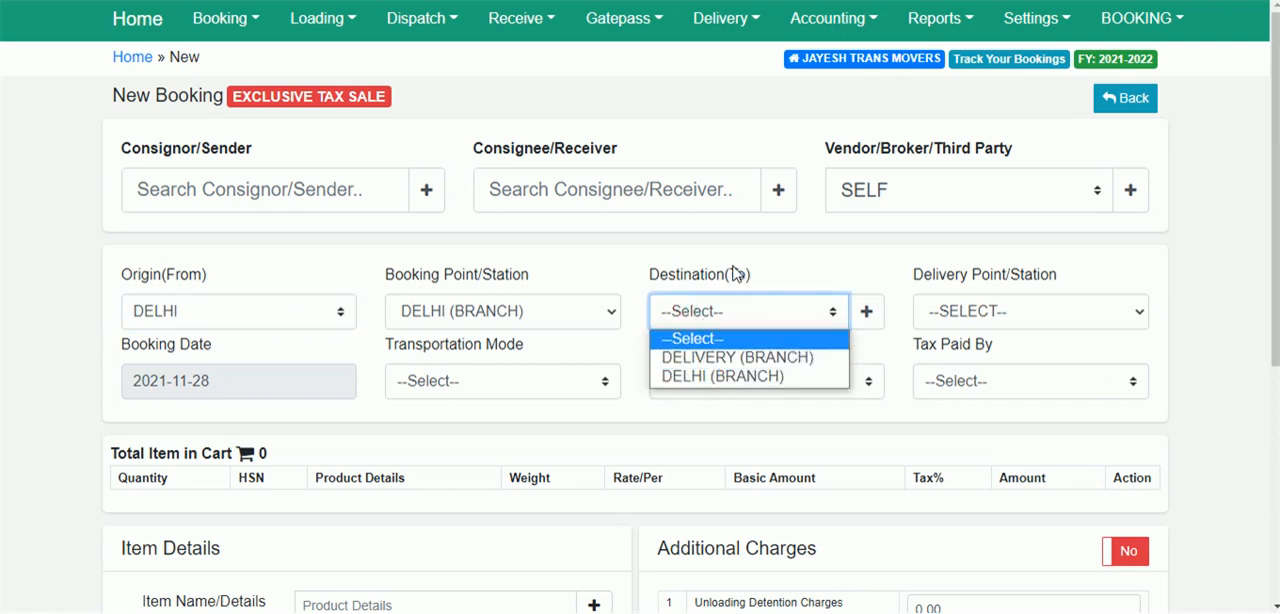
Log out of the BOOKING account, log in as DELIVERY with the account password, and dismiss the welcome message.
click(1150, 18)
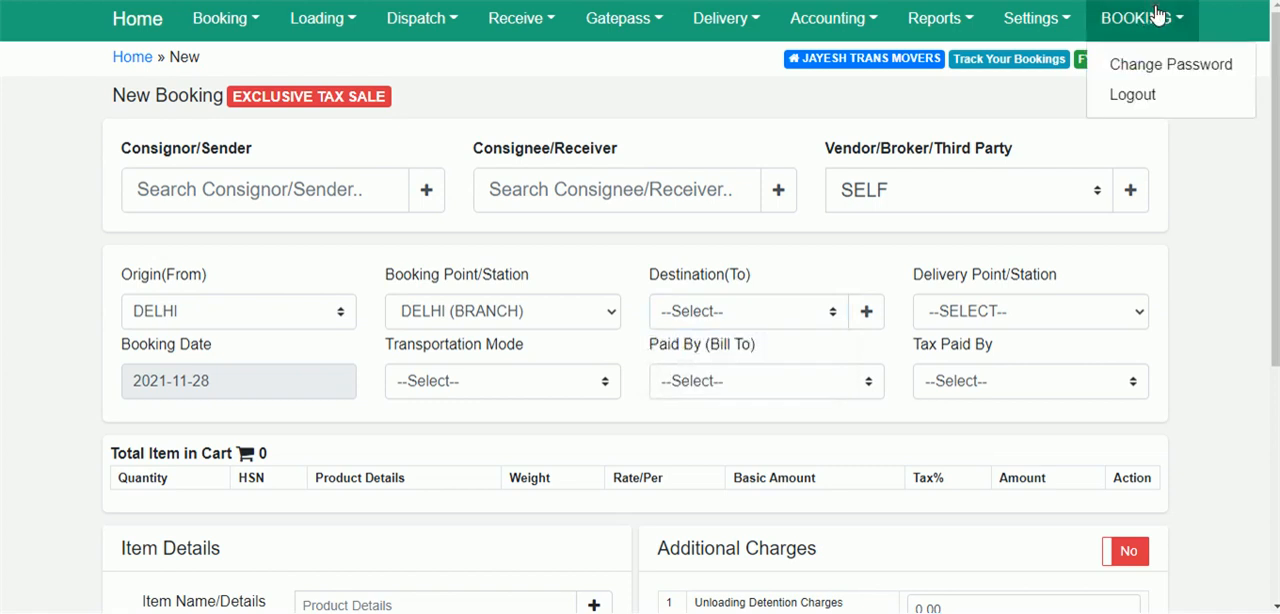
click(1132, 95)
click(587, 212)
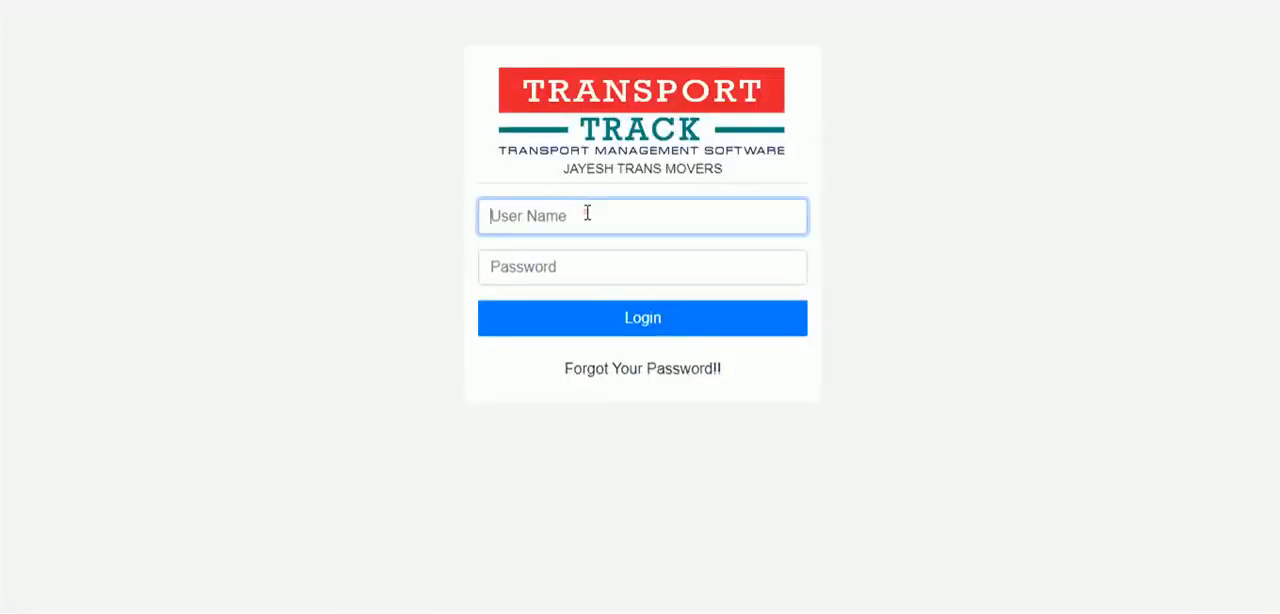
text(DELIVERY)
key(Tab)
text(123)
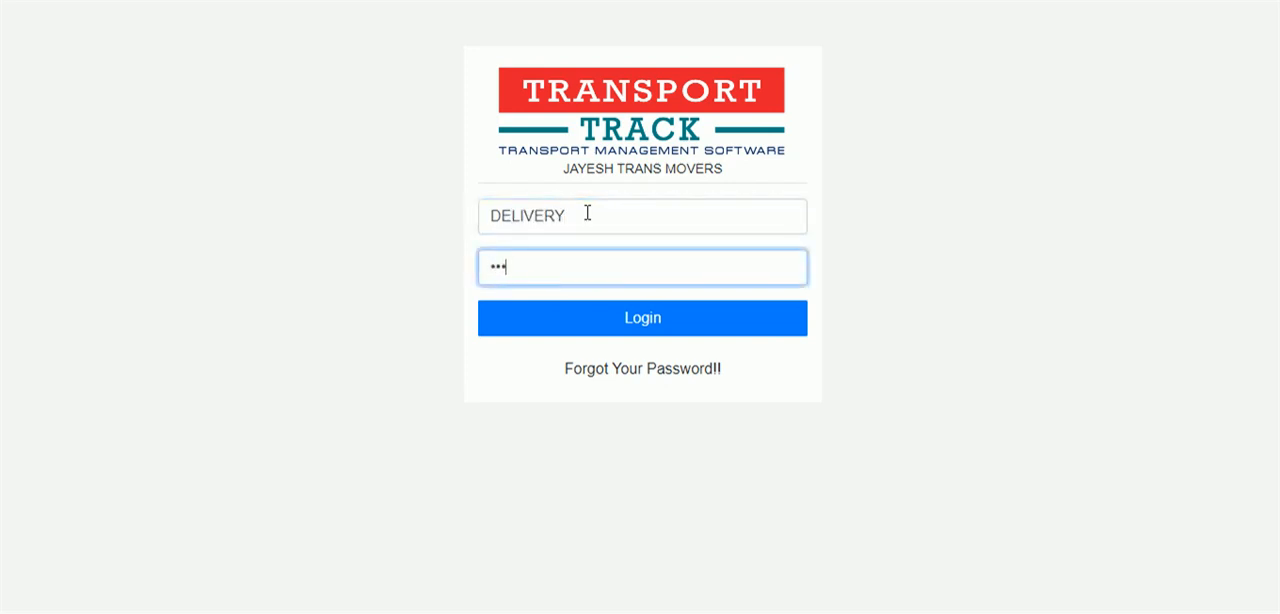
click(625, 318)
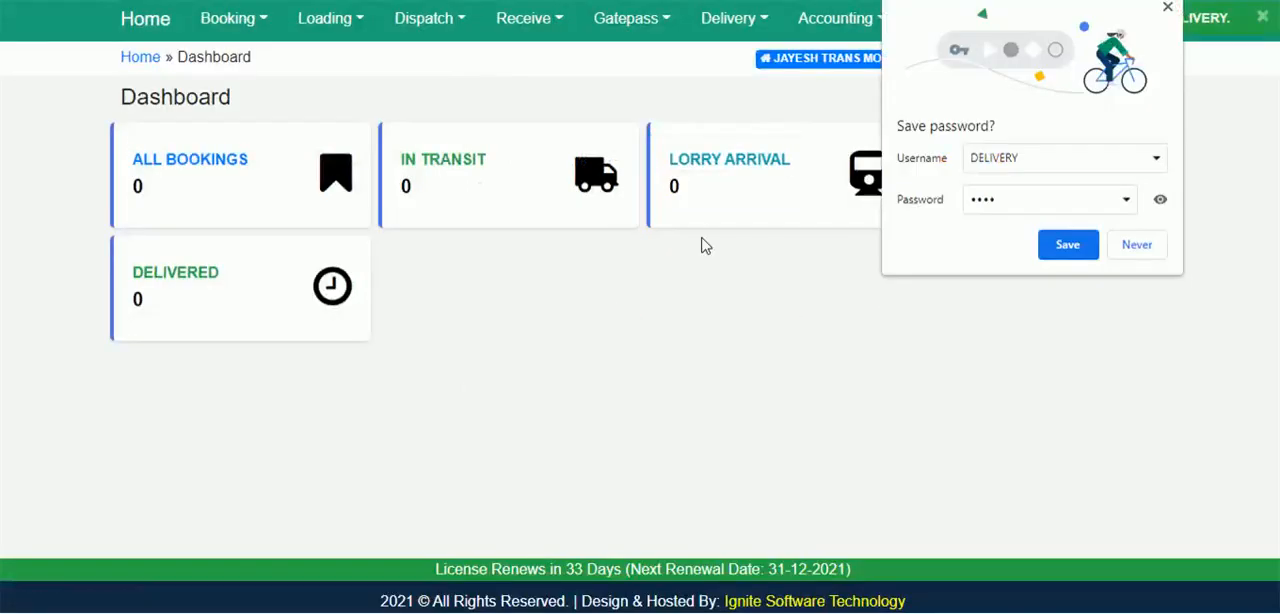
click(1167, 8)
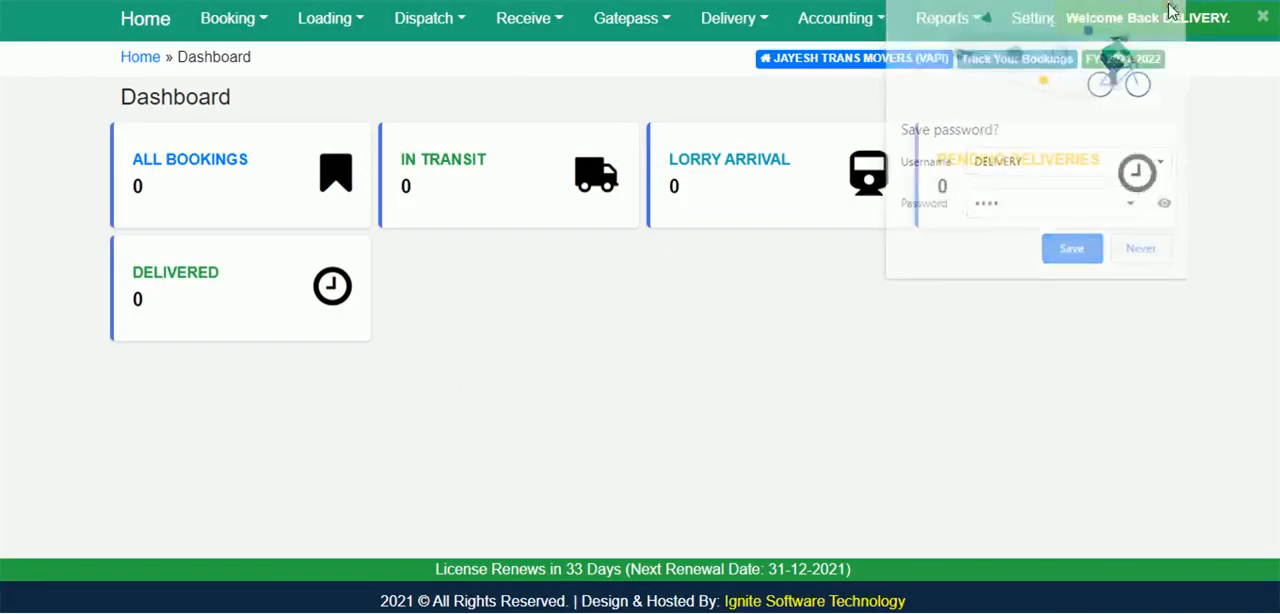
click(1262, 20)
Rename the DELIVERY location to KOLKATA and save the update.
click(1035, 24)
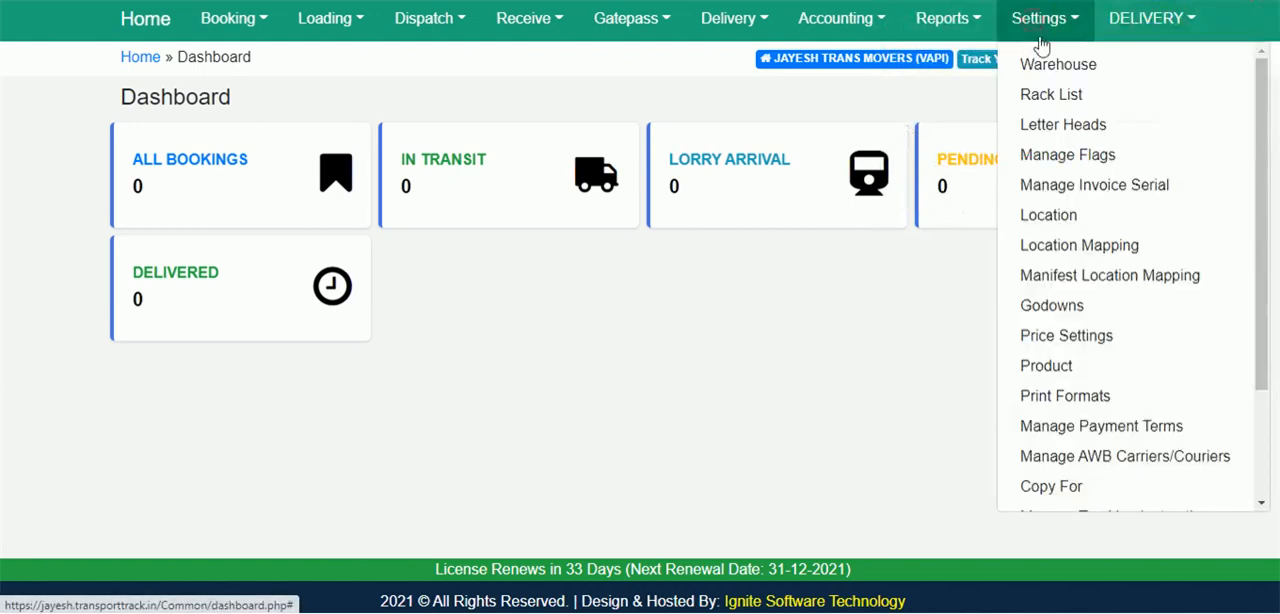
click(1078, 222)
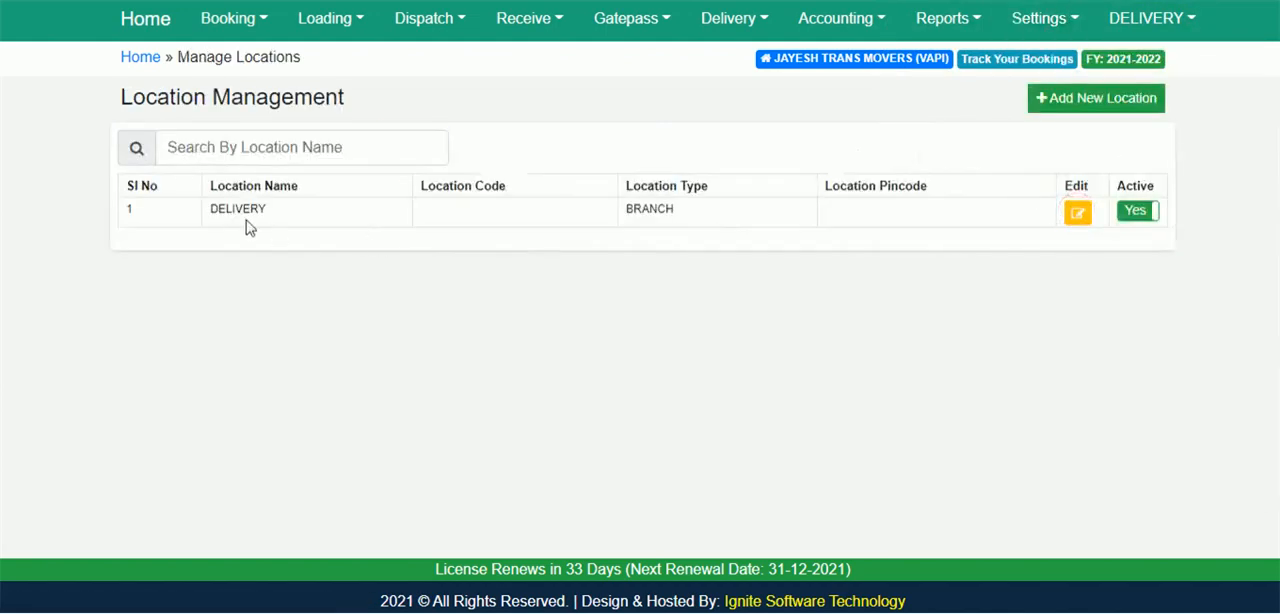
click(1077, 216)
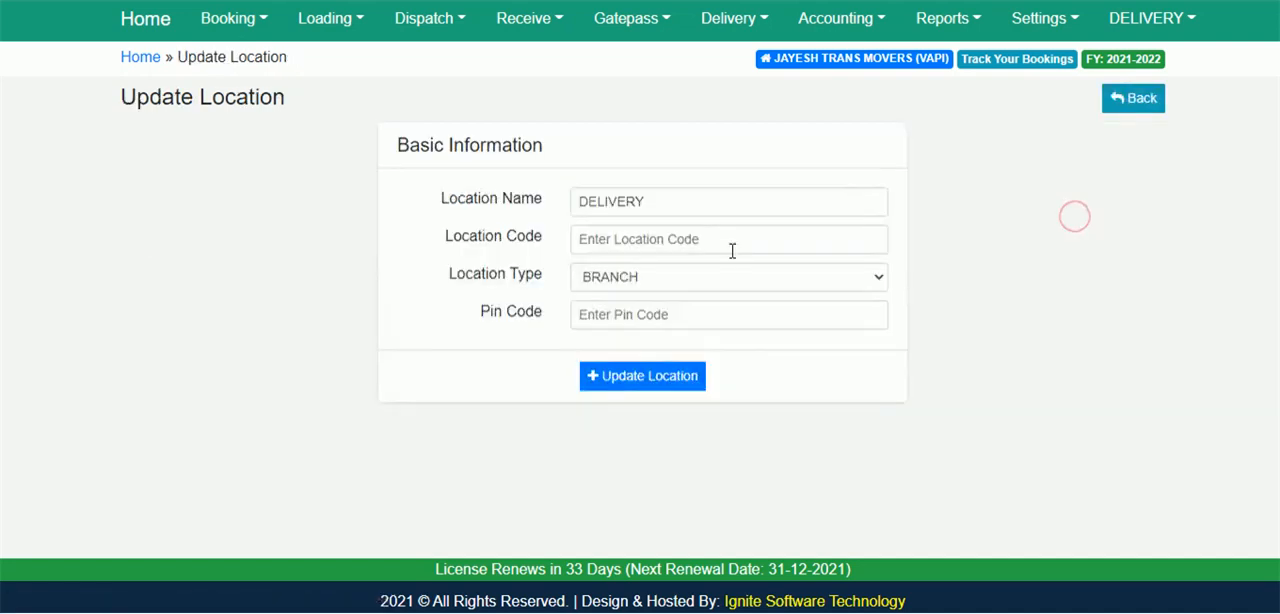
drag(689, 203, 308, 212)
text(KOLKATA)
click(636, 384)
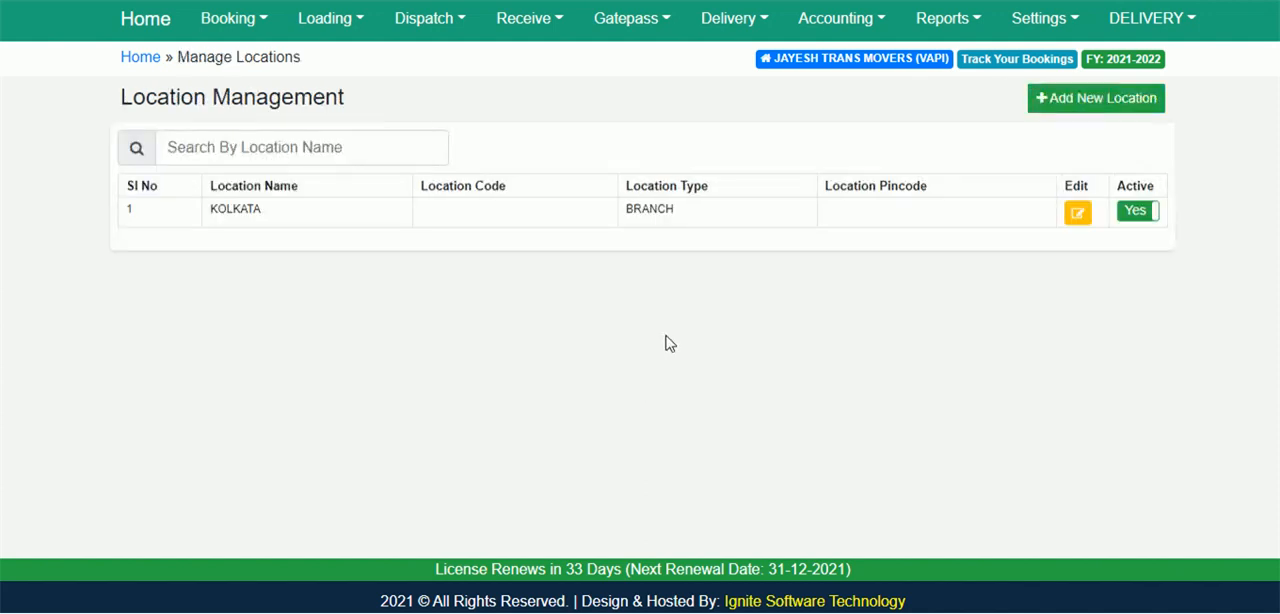
Create and save a new location mapping from KOLKATA to DELHI (BRANCH).
click(1041, 22)
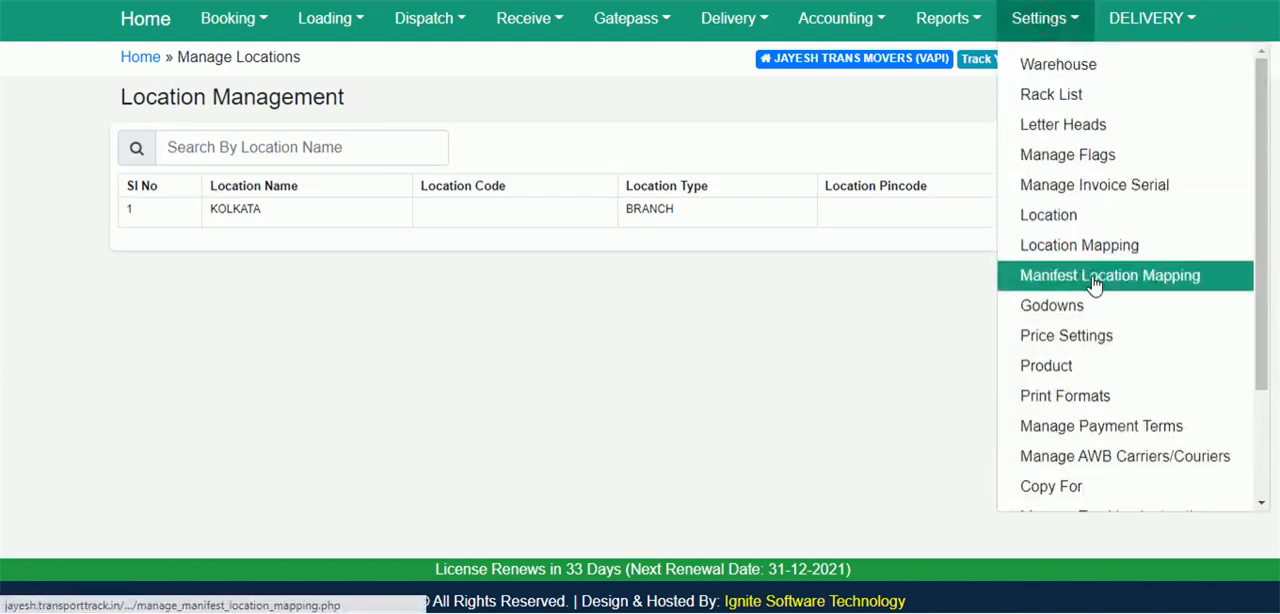
click(1078, 246)
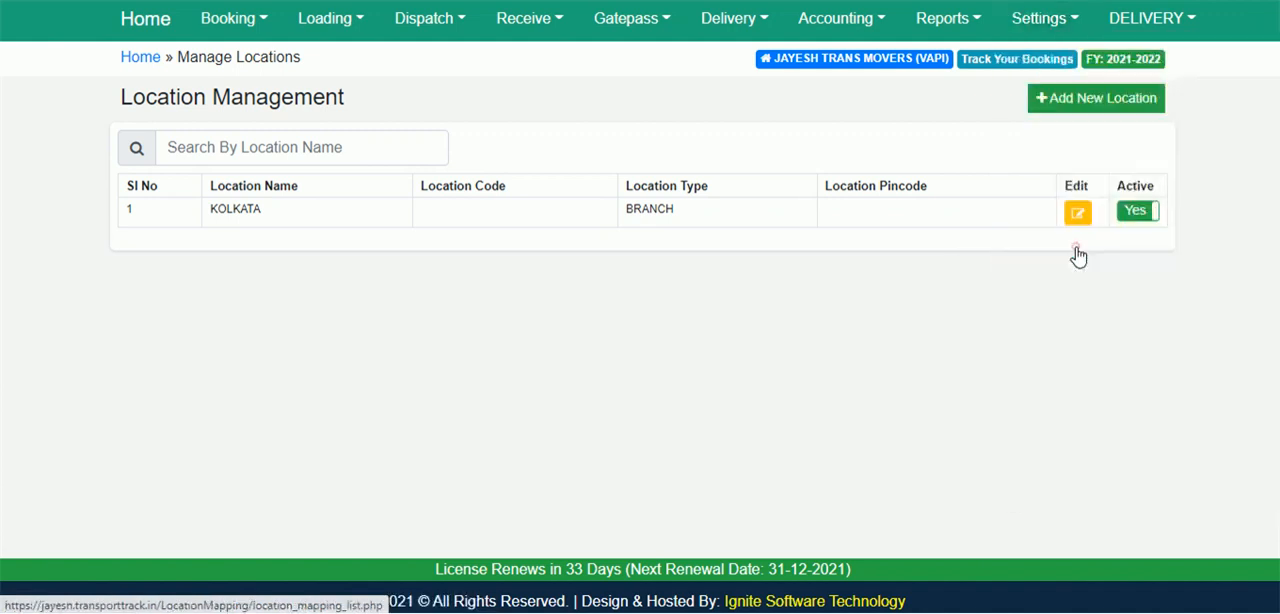
click(1047, 100)
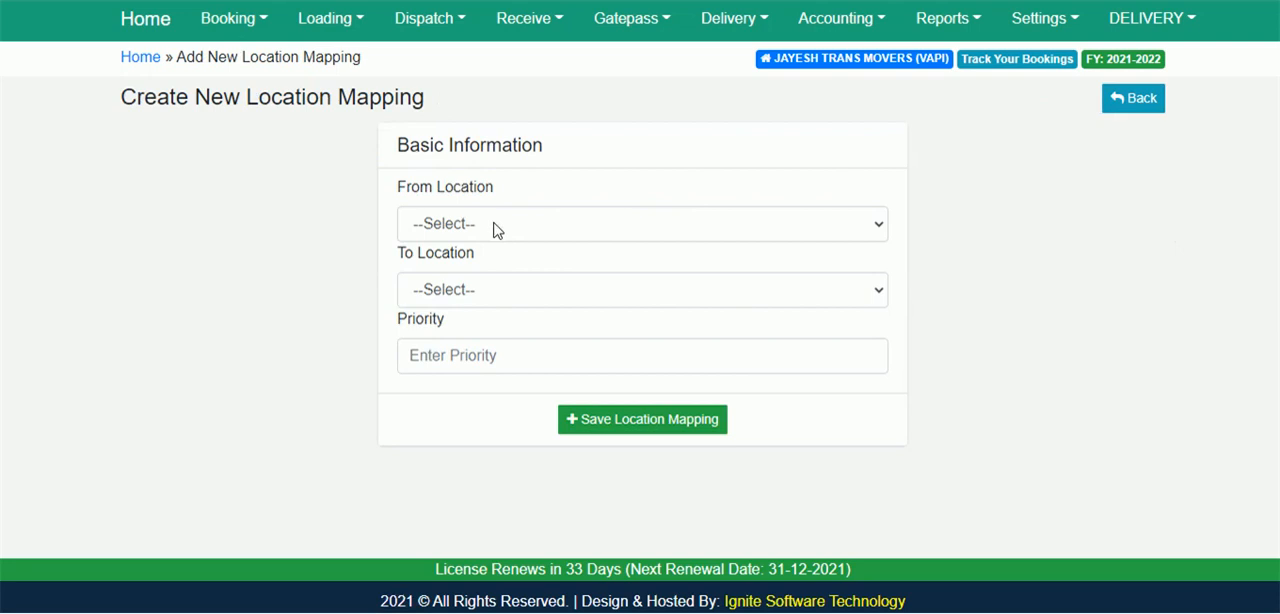
click(493, 229)
click(456, 272)
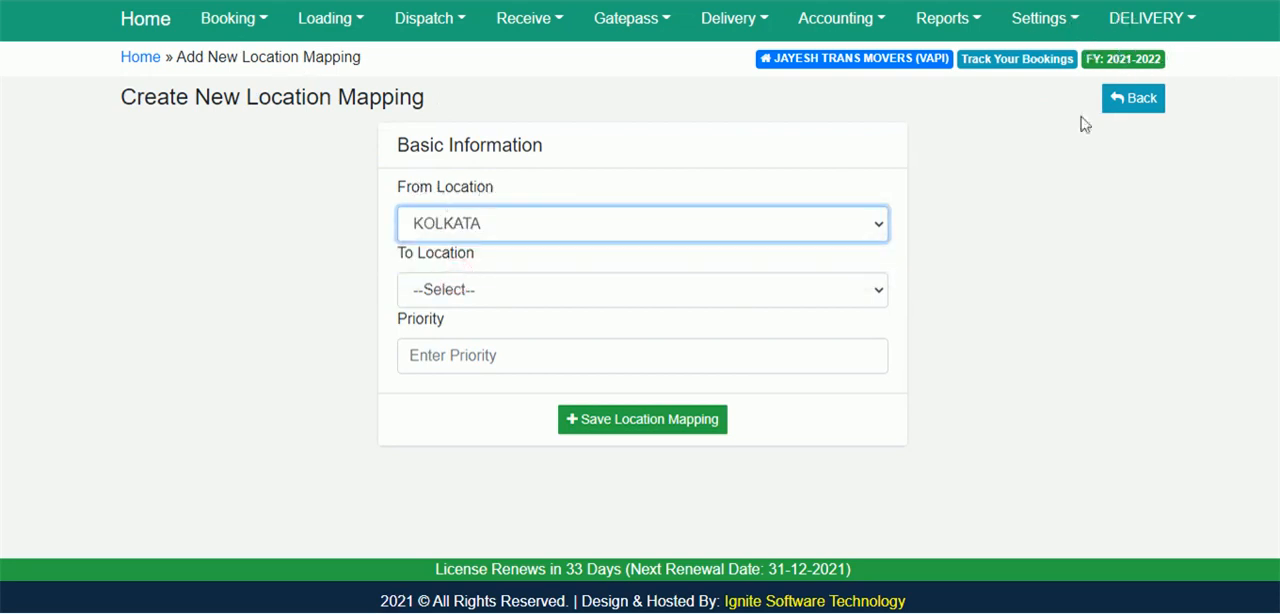
click(466, 294)
click(451, 336)
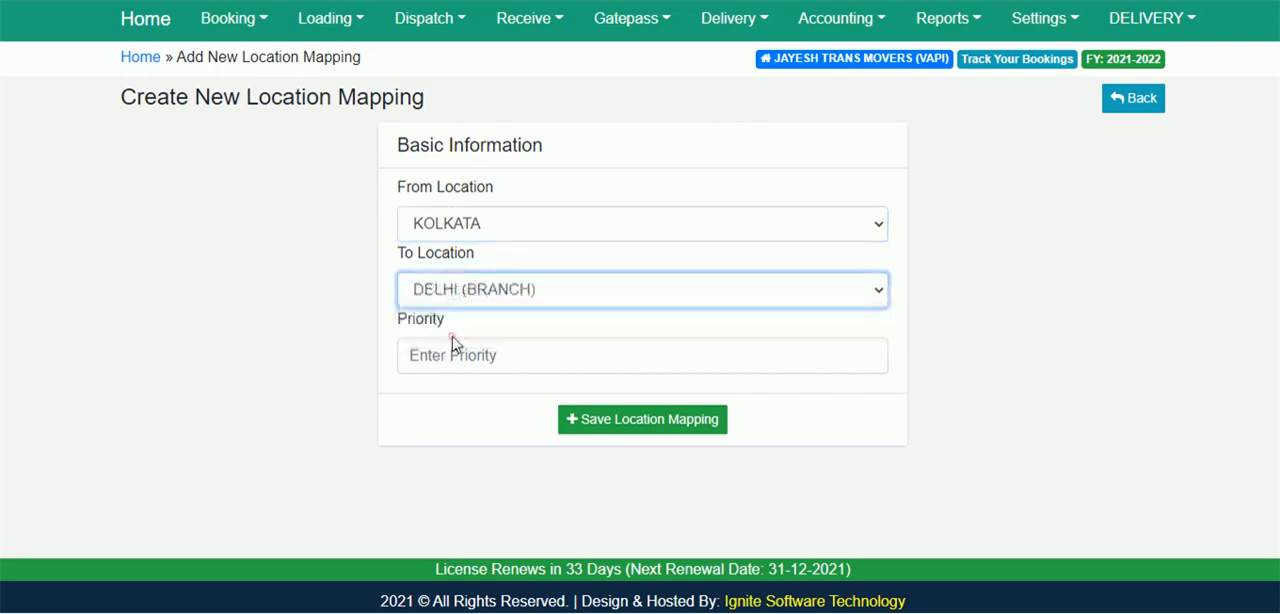
click(654, 422)
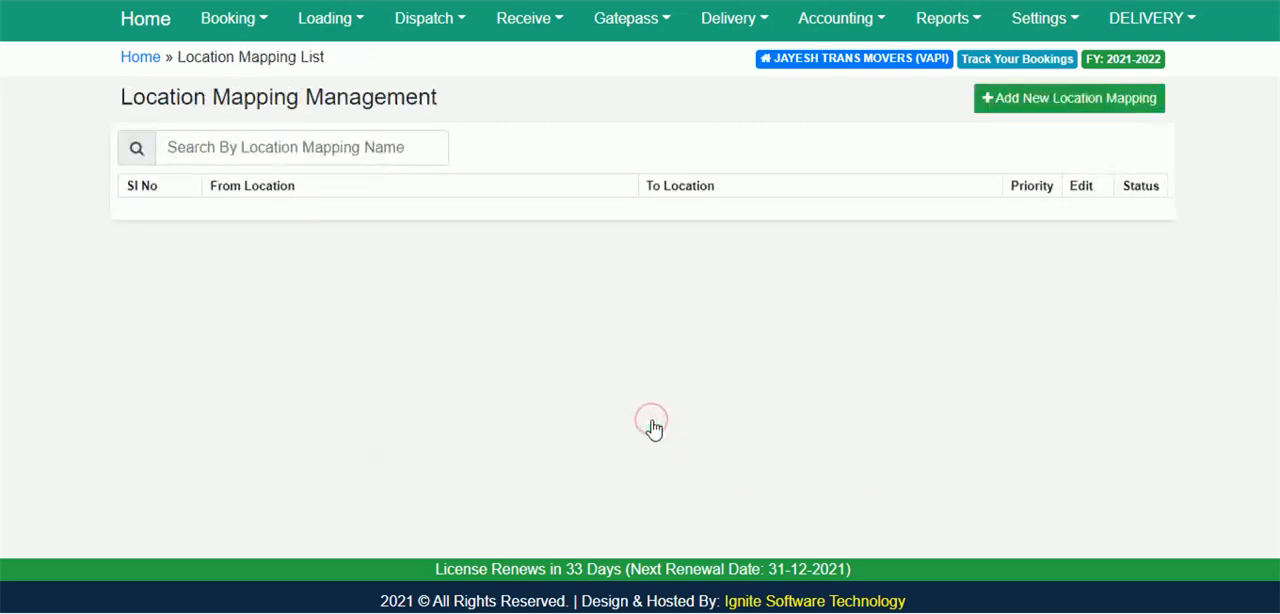
Create and save a manifest location mapping from KOLKATA to DELHI with DELHI as the despatch branch.
click(1062, 26)
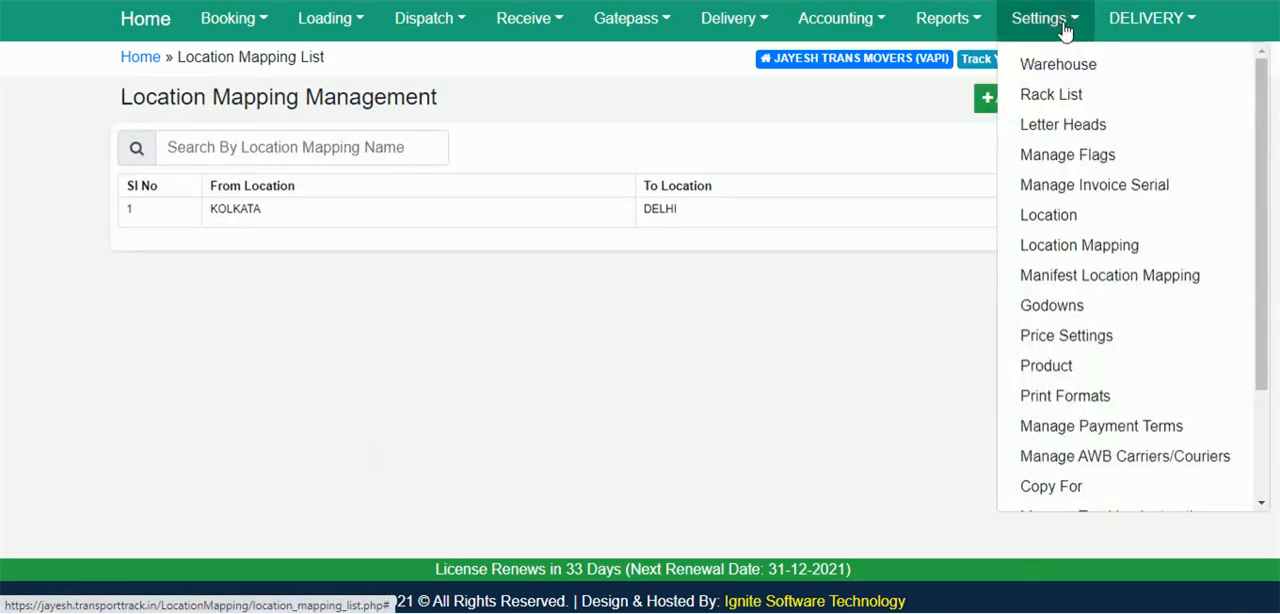
click(1143, 282)
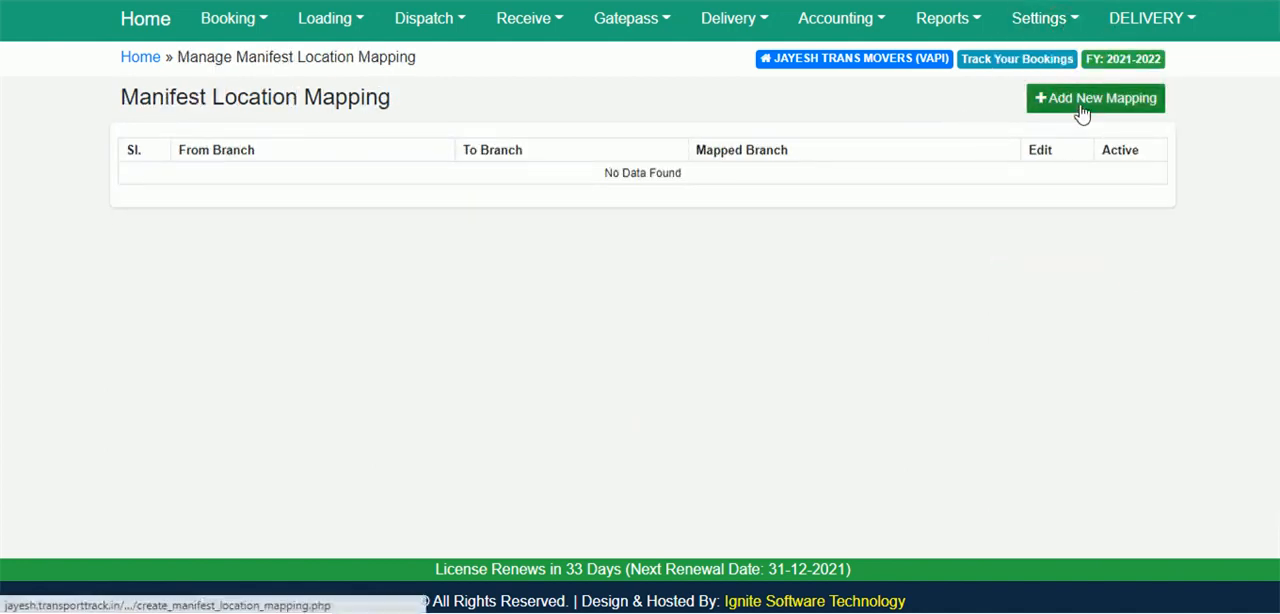
click(1025, 22)
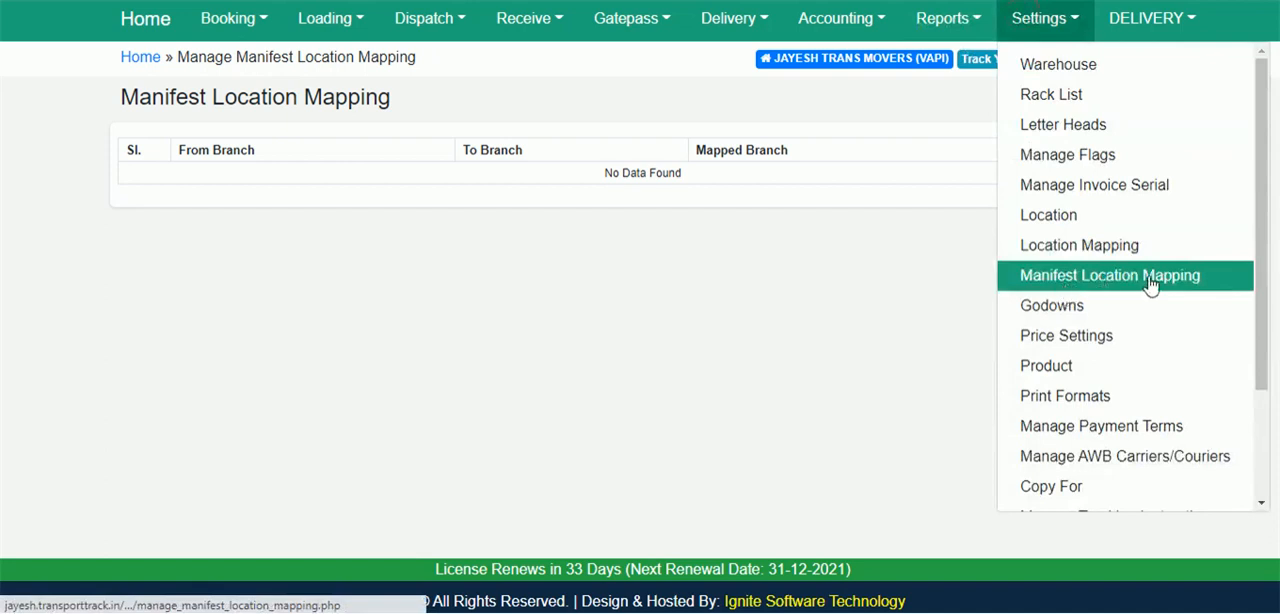
click(746, 279)
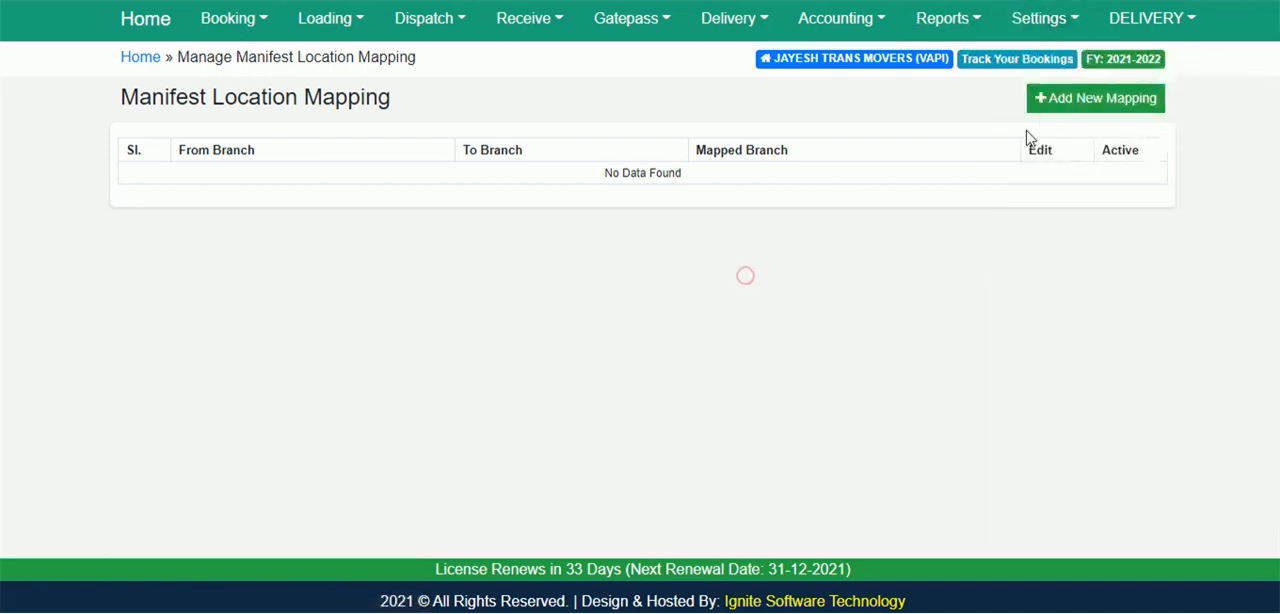
click(1075, 100)
click(500, 232)
click(457, 270)
click(450, 285)
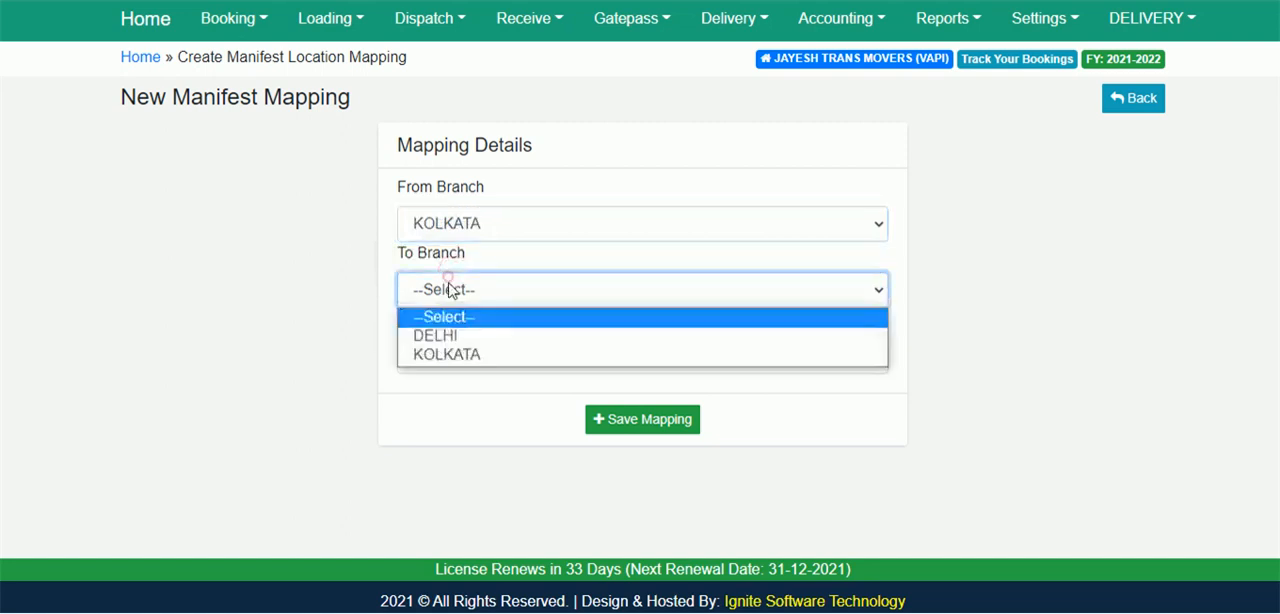
click(449, 338)
click(465, 357)
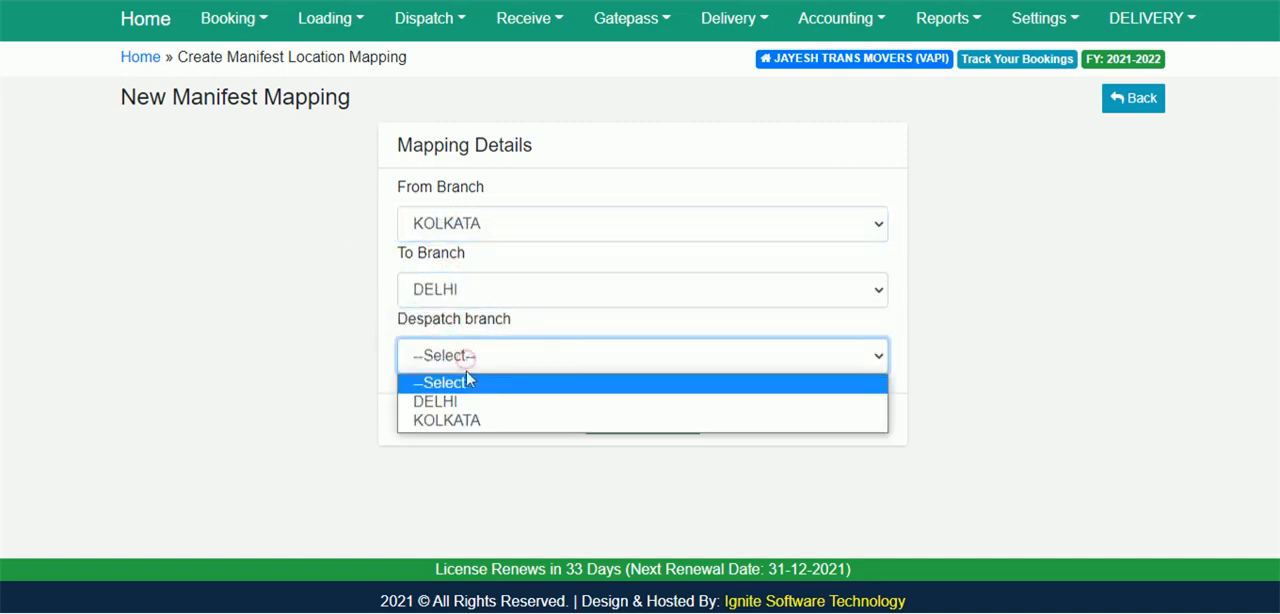
click(460, 401)
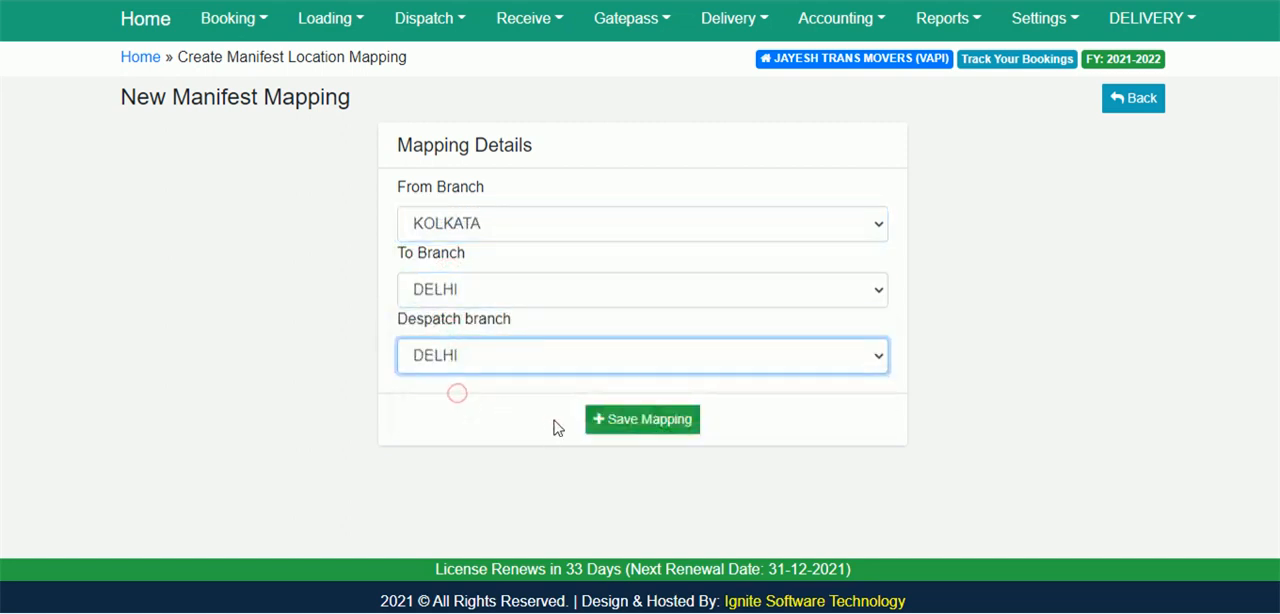
click(617, 425)
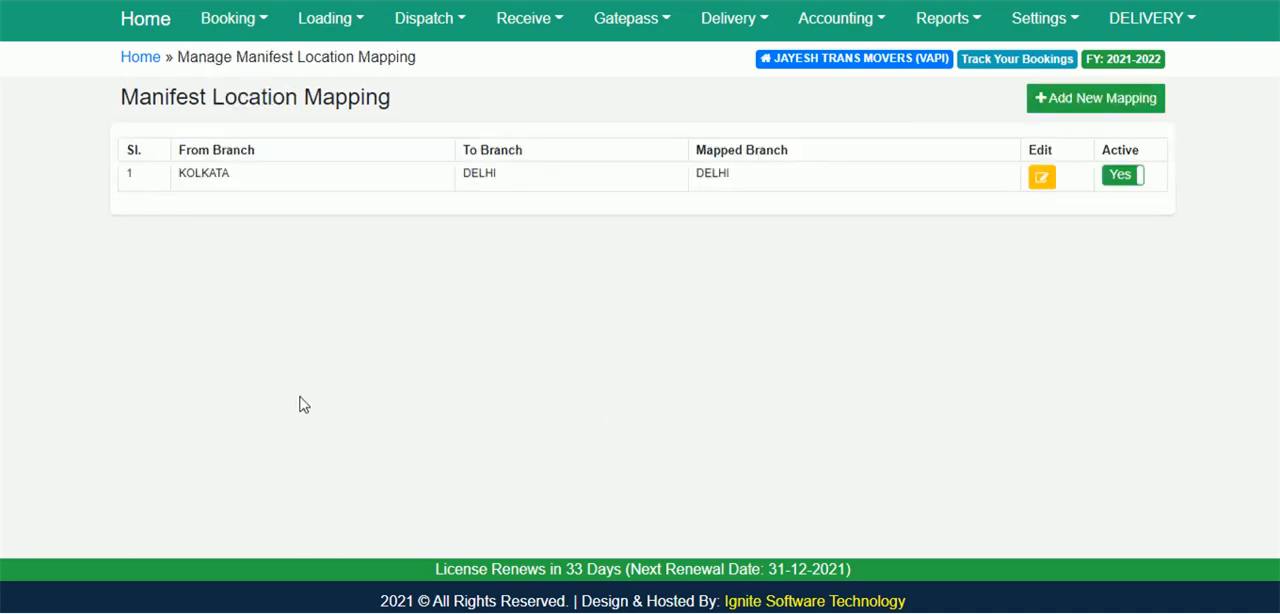
Open a new PTL booking and set both the destination and the delivery point to DELHI (BRANCH).
click(226, 24)
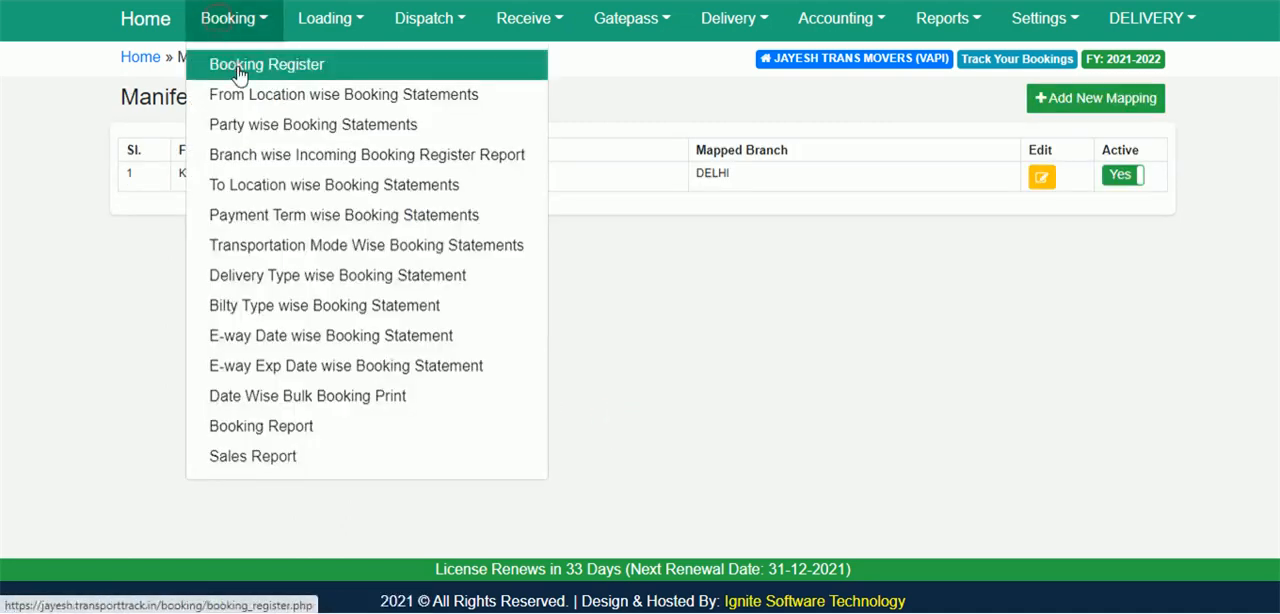
click(236, 66)
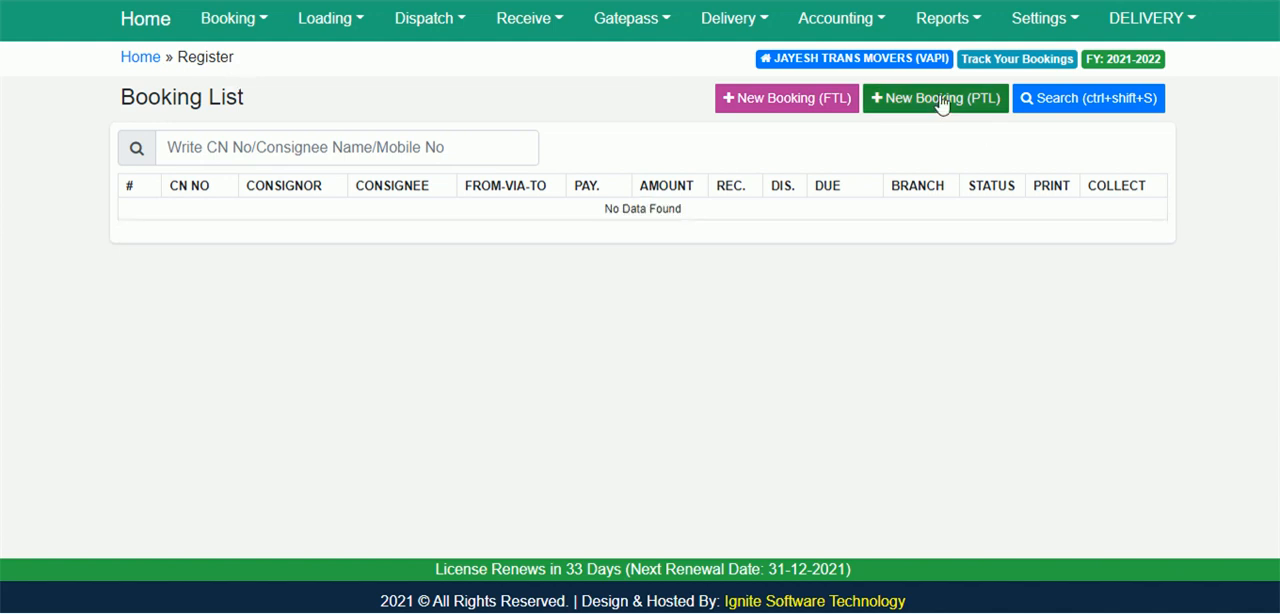
click(940, 98)
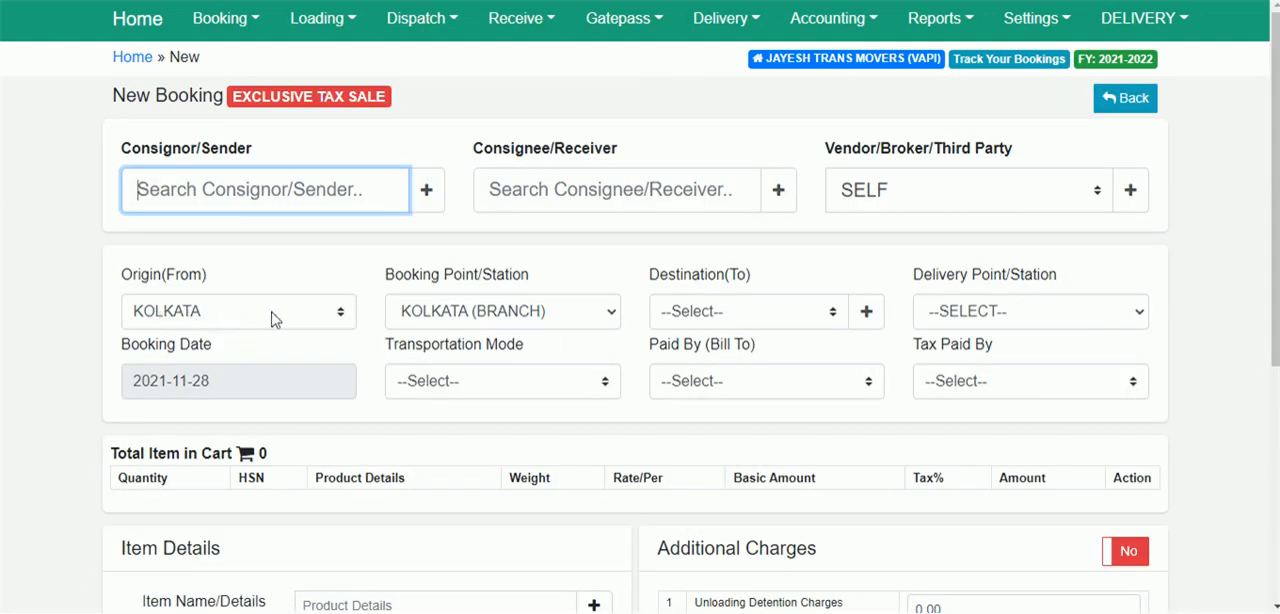
click(723, 313)
click(715, 350)
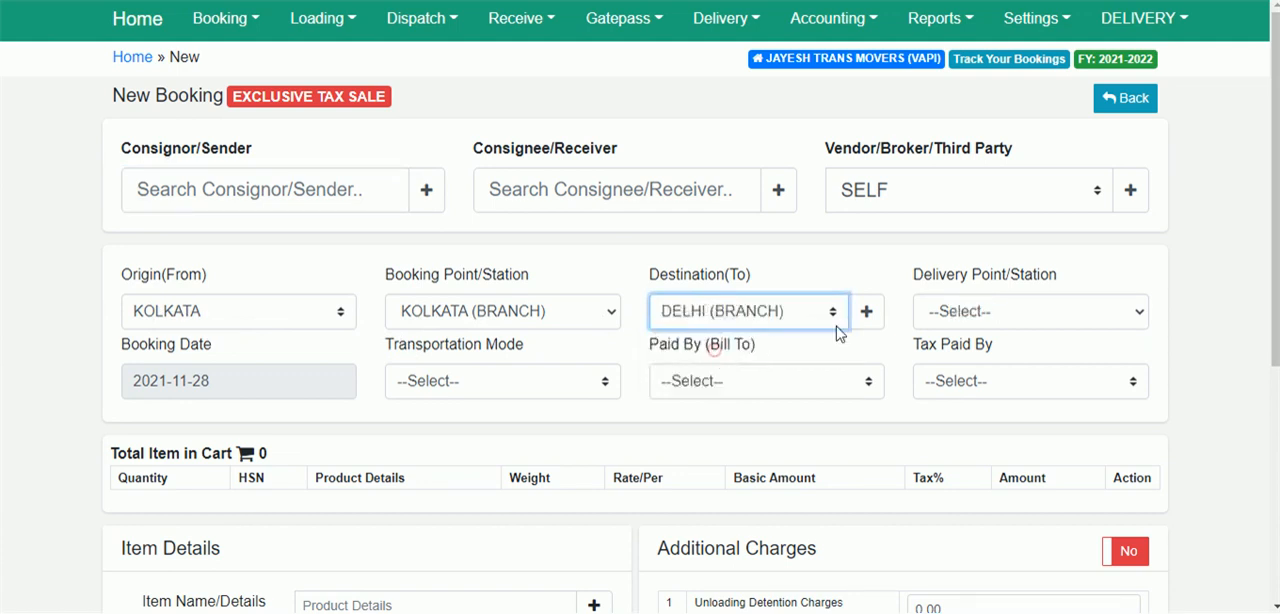
click(975, 315)
click(972, 356)
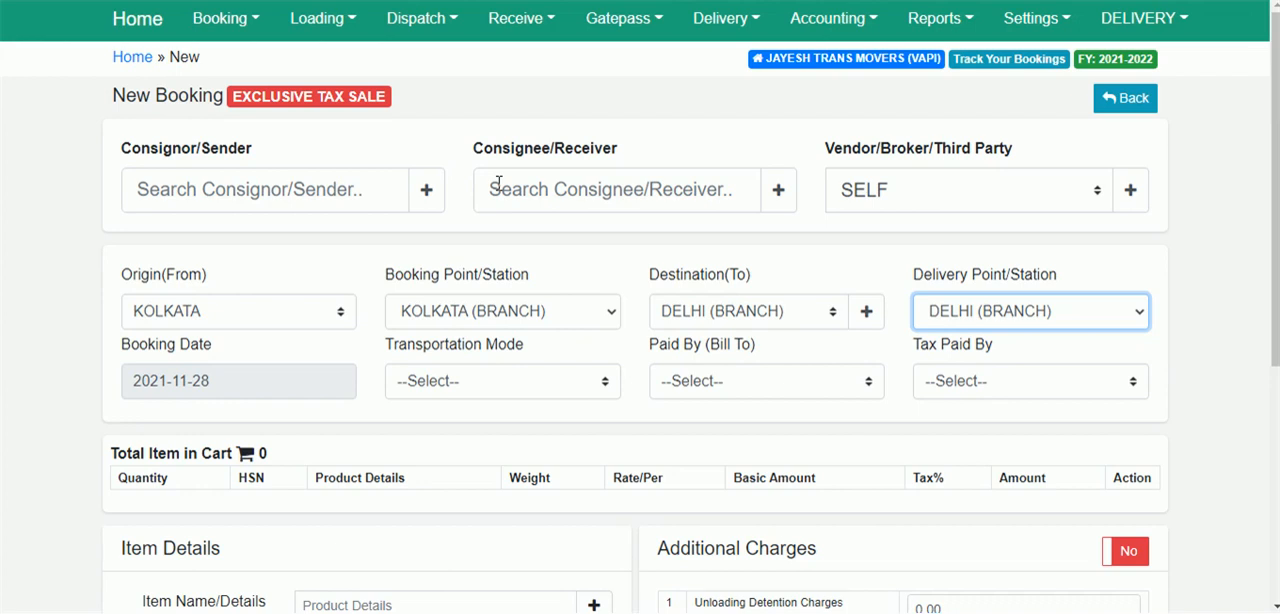
Examine the form for adding a new product from the booking's item details, and close it without saving.
scroll(64, 317, down, 2)
click(352, 410)
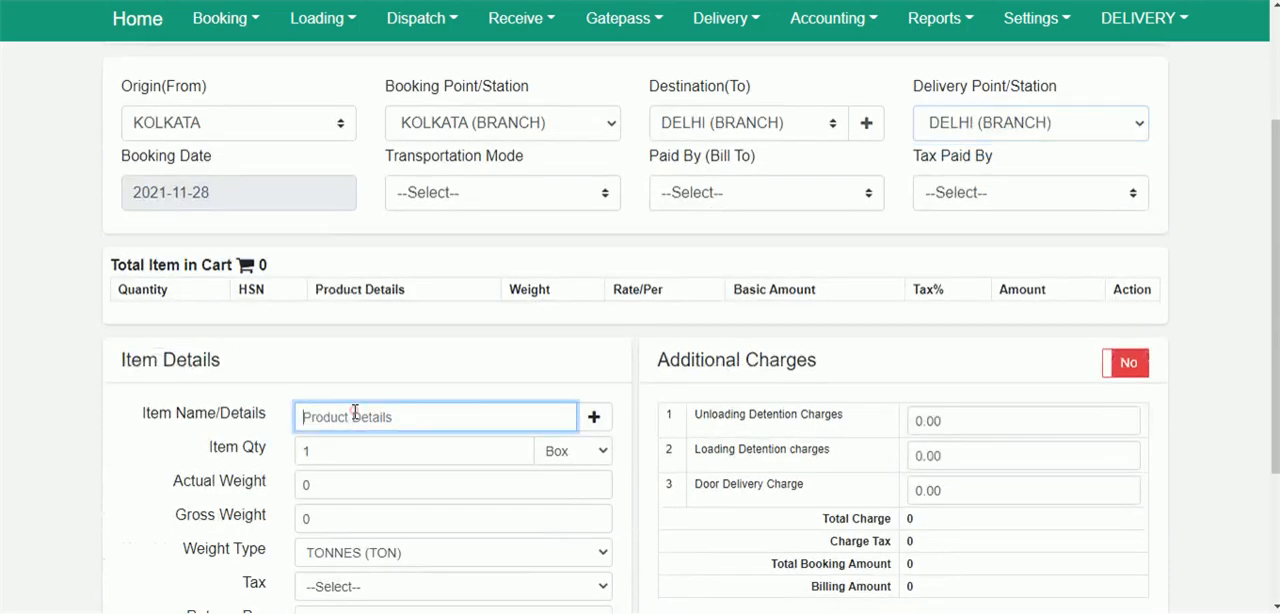
click(592, 420)
click(605, 277)
click(846, 219)
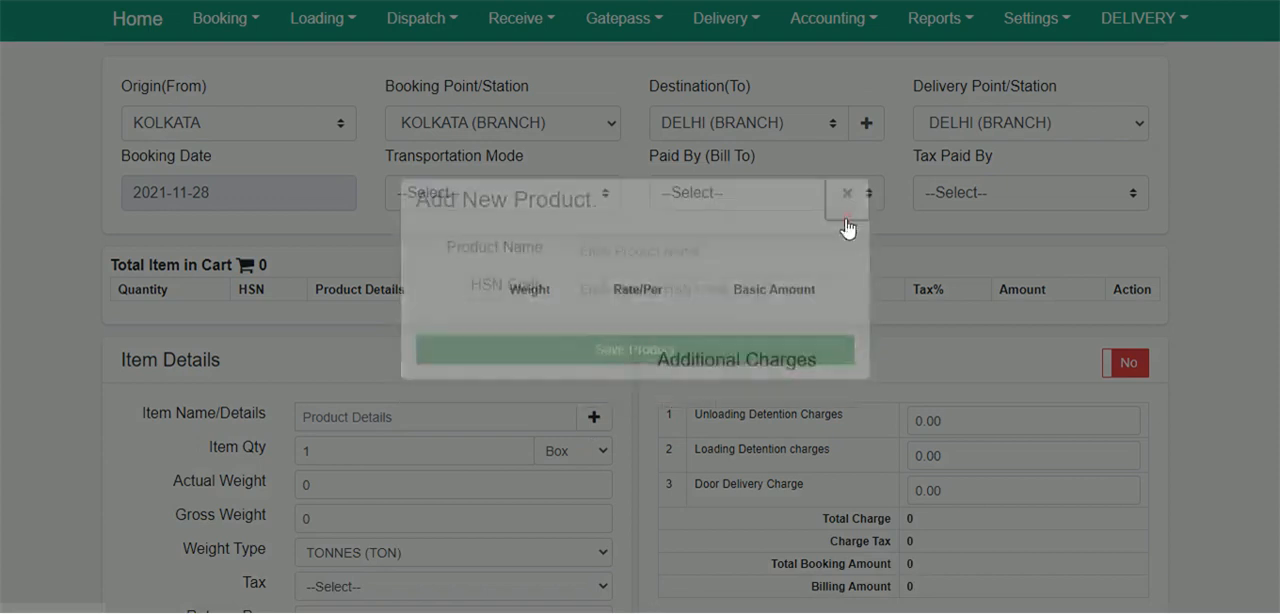
click(363, 409)
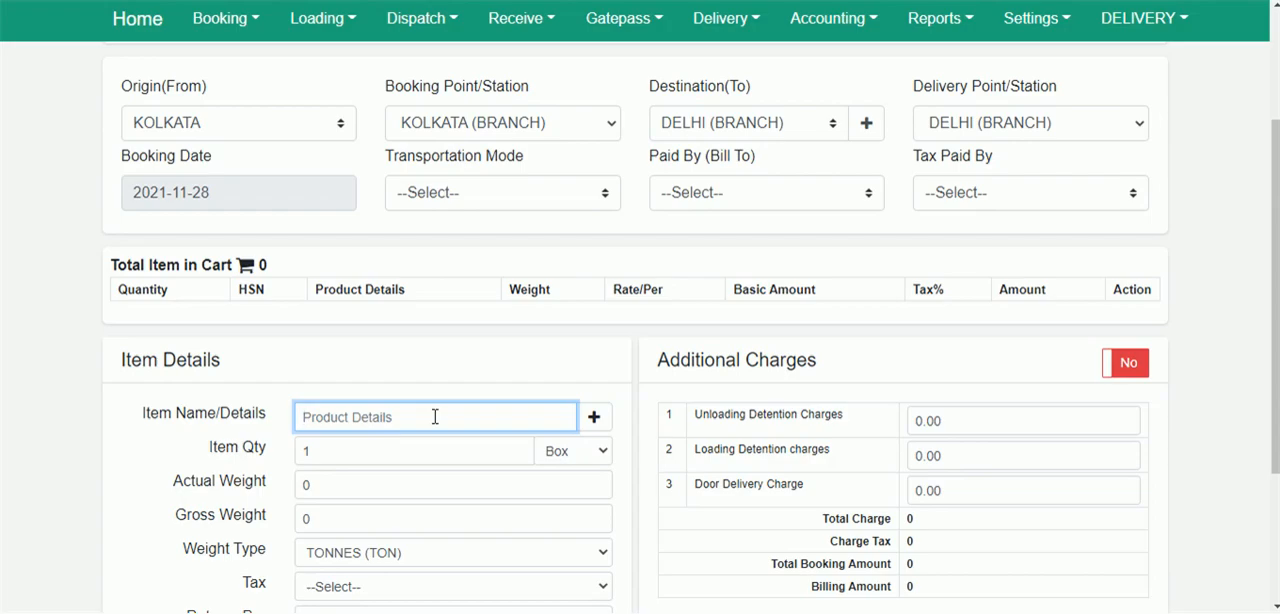
click(593, 417)
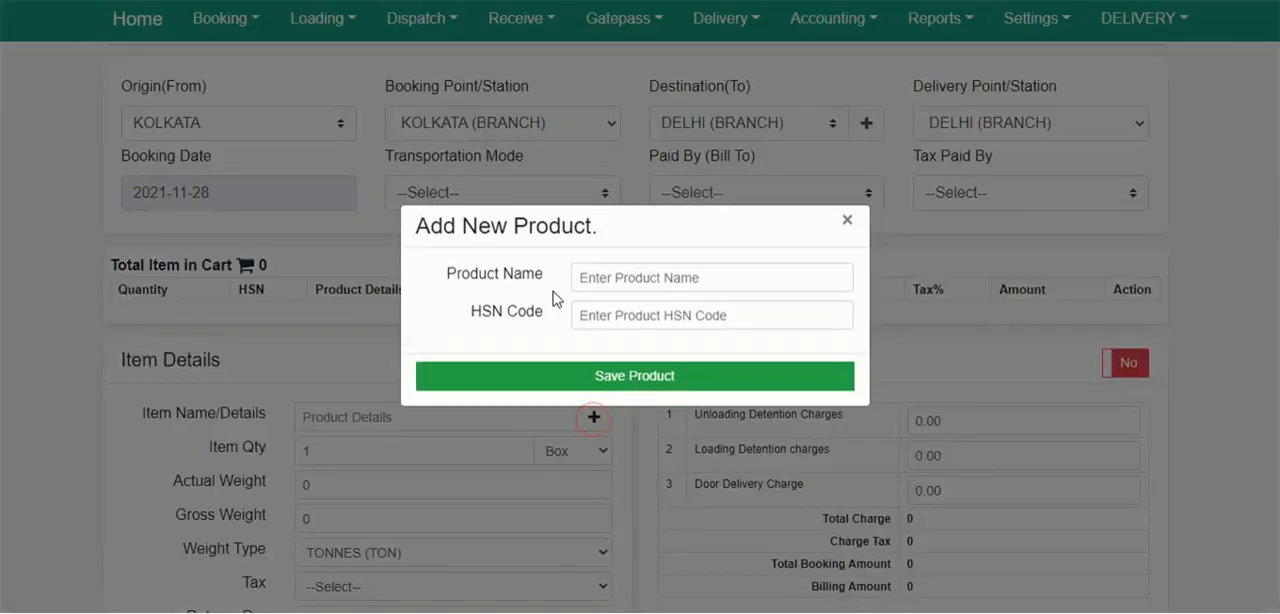
click(850, 224)
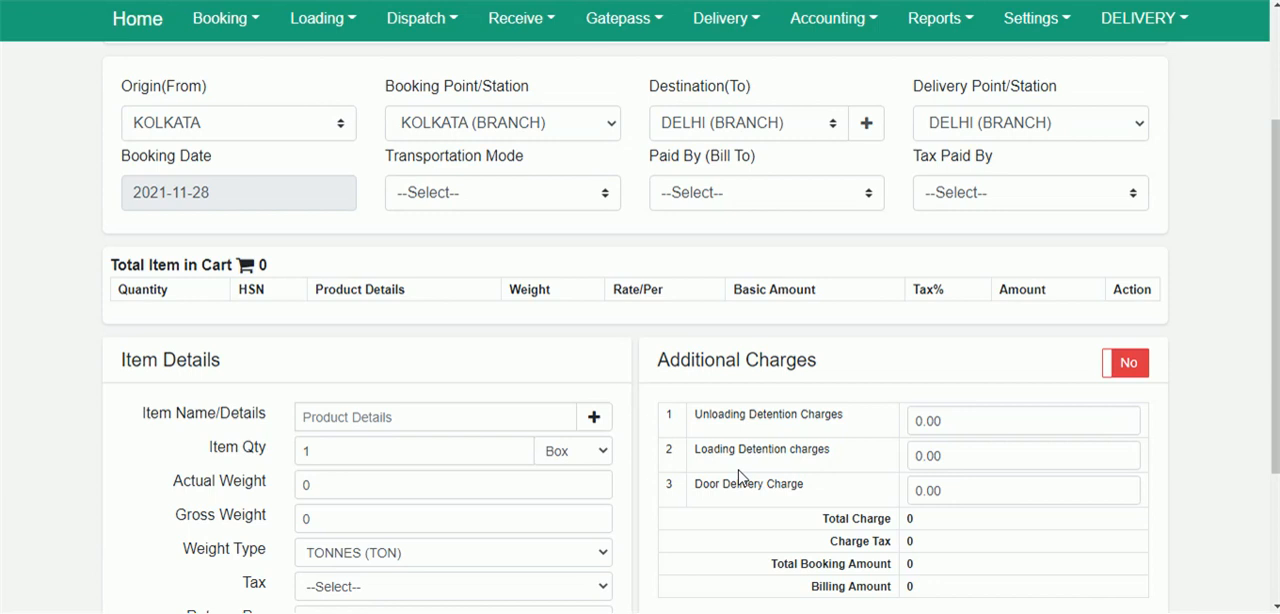
Review the remaining item detail fields and the unit choices for the item quantity.
scroll(552, 323, down, 1)
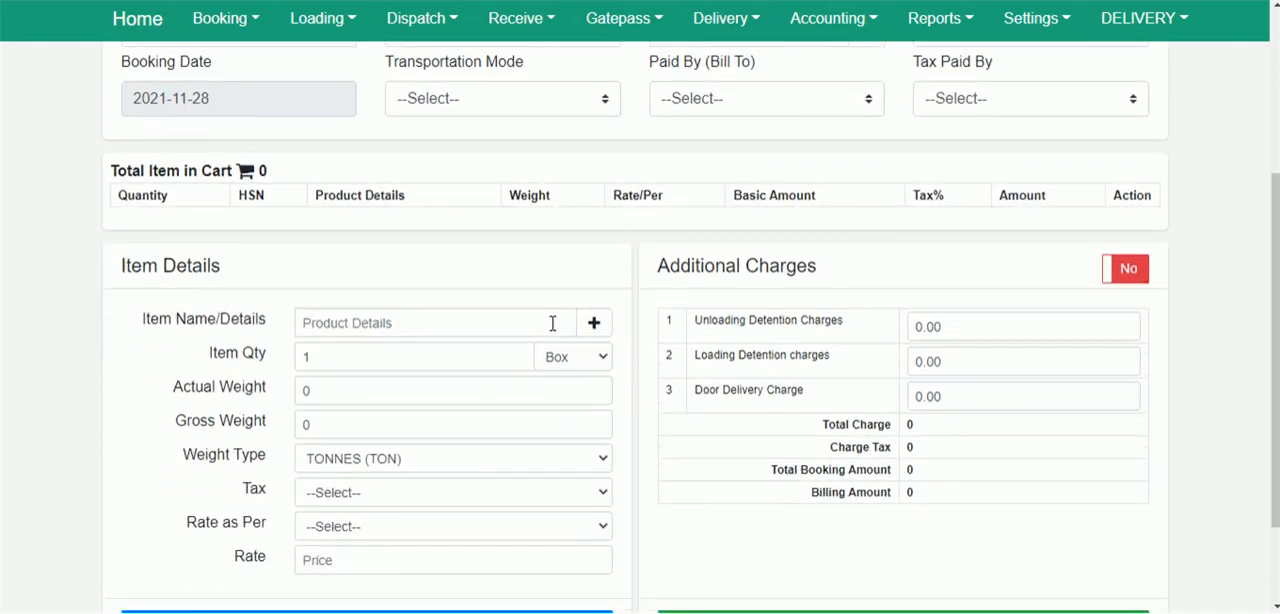
click(578, 360)
click(578, 358)
scroll(672, 462, up, 3)
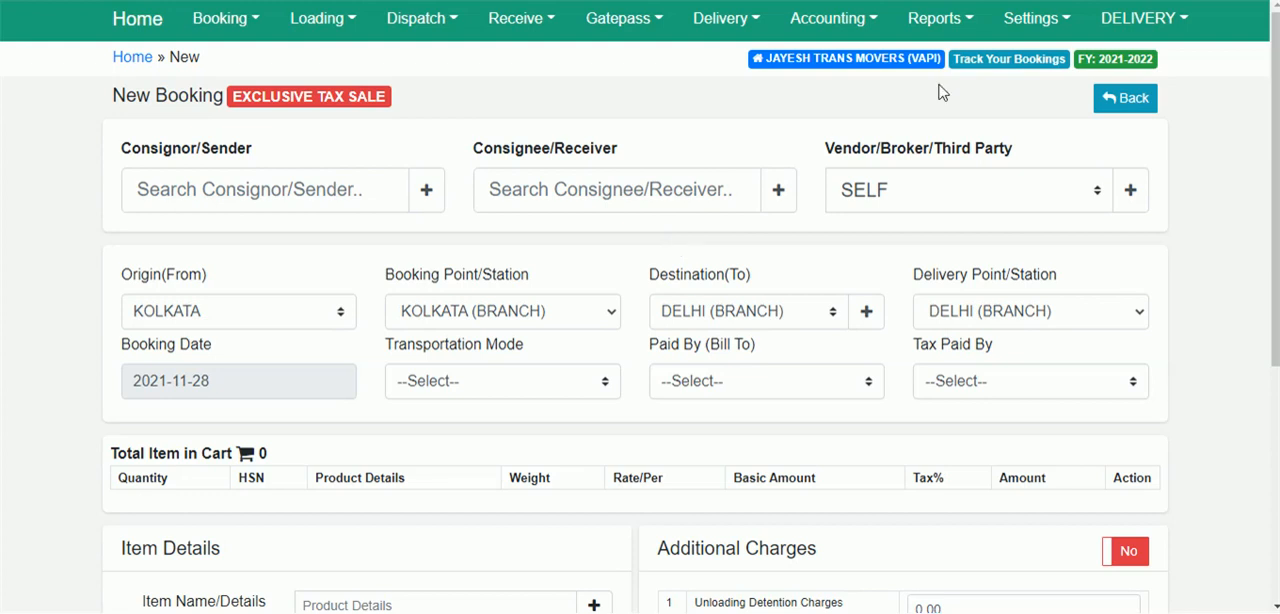
Log out of the DELIVERY account, log in as ADMINHO with the account password, and dismiss the welcome message.
click(1122, 22)
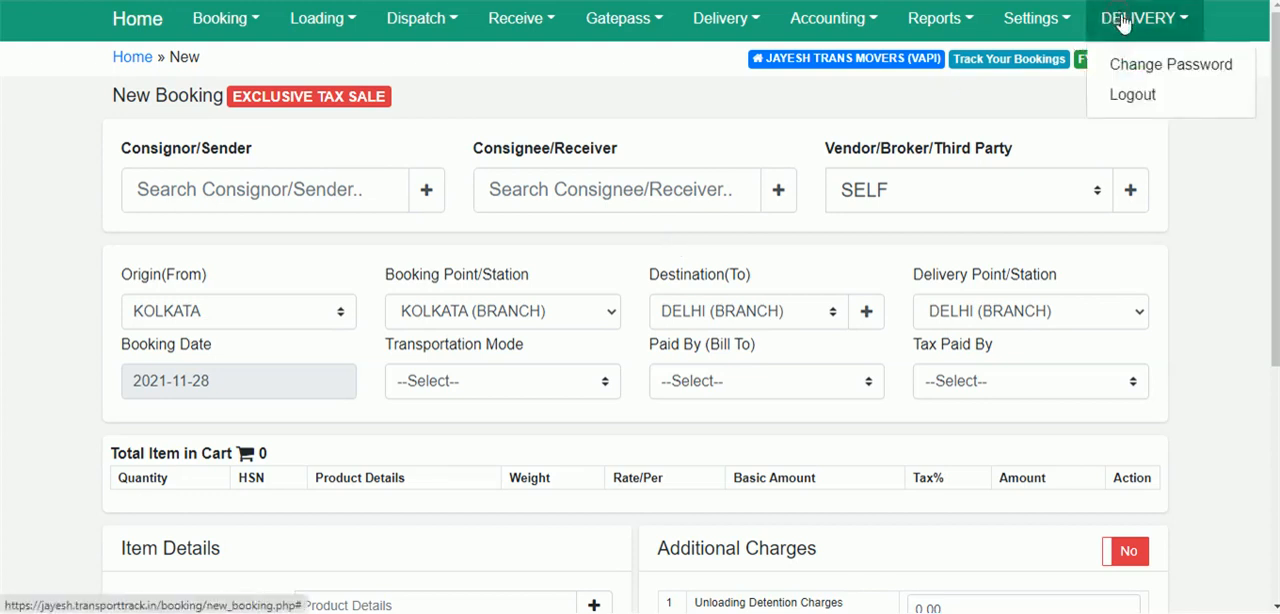
click(1133, 96)
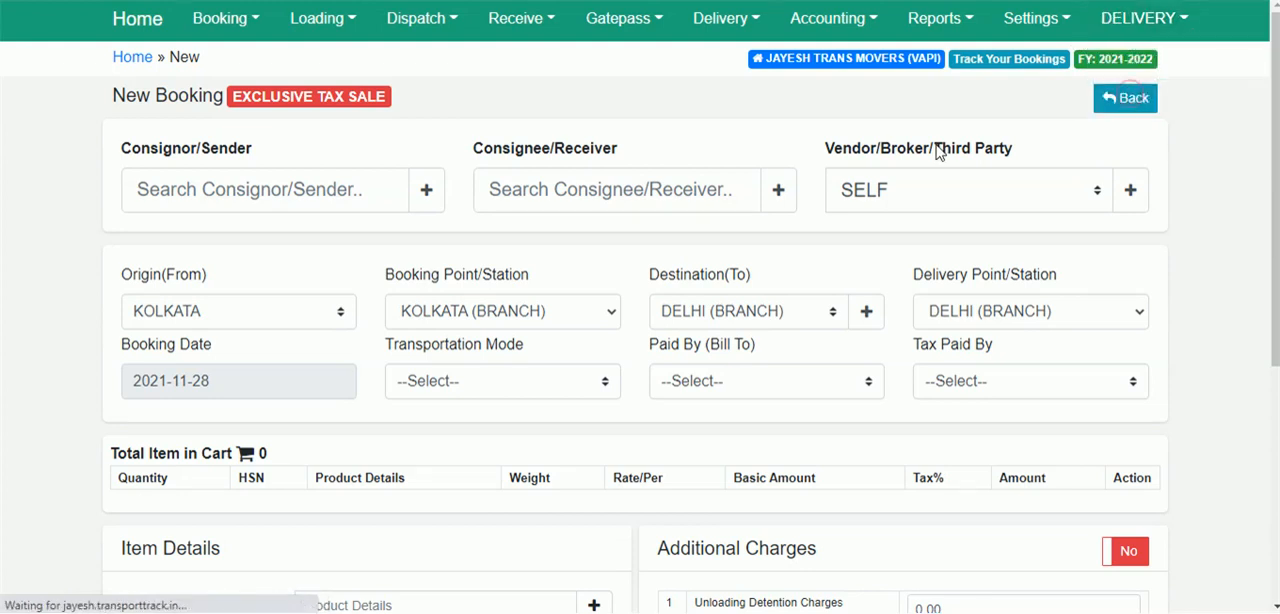
text(ADMINHO)
key(Tab)
text(****)
key(Return)
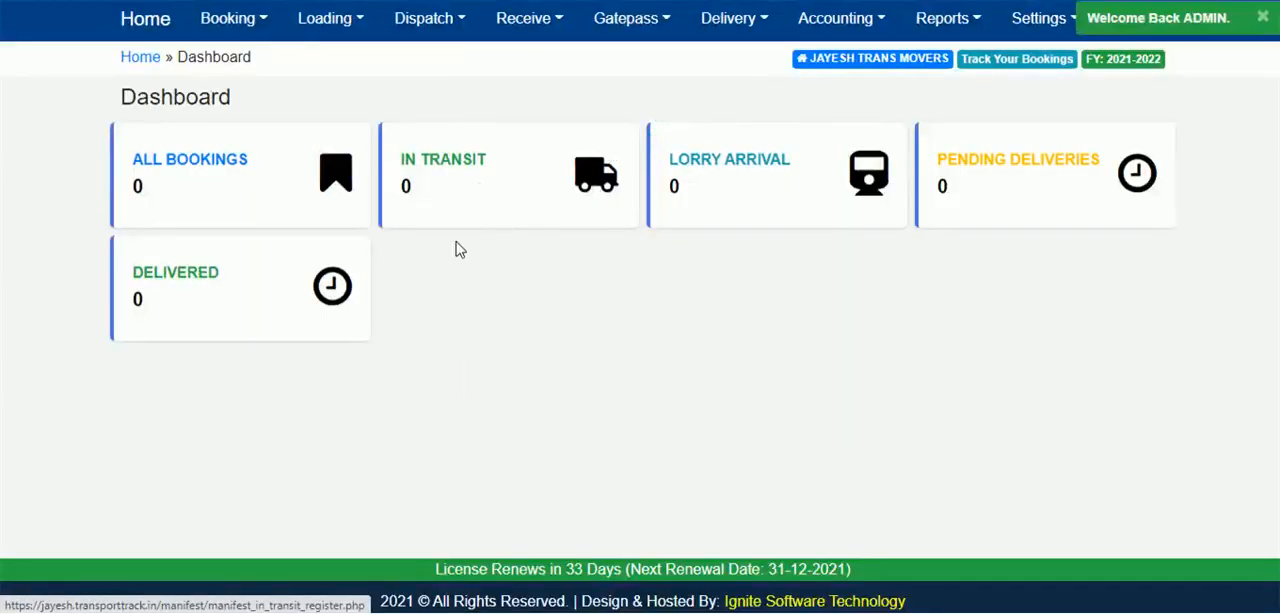
click(1261, 20)
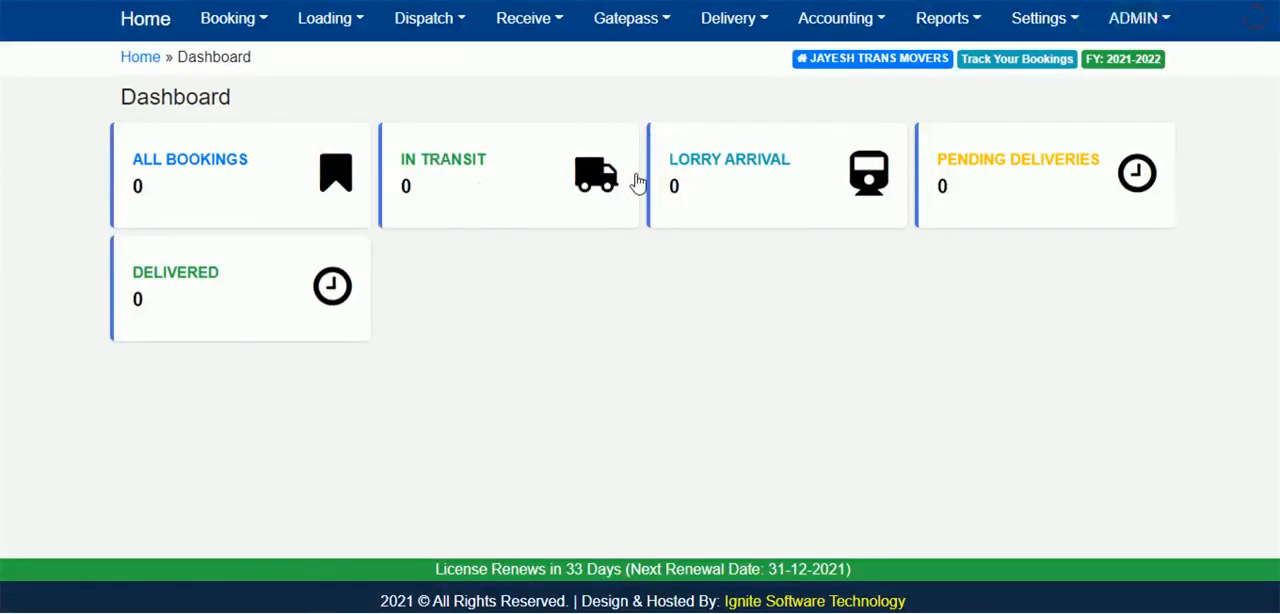
Start a new location of type STATION from the location list and return to the list without saving.
click(1045, 20)
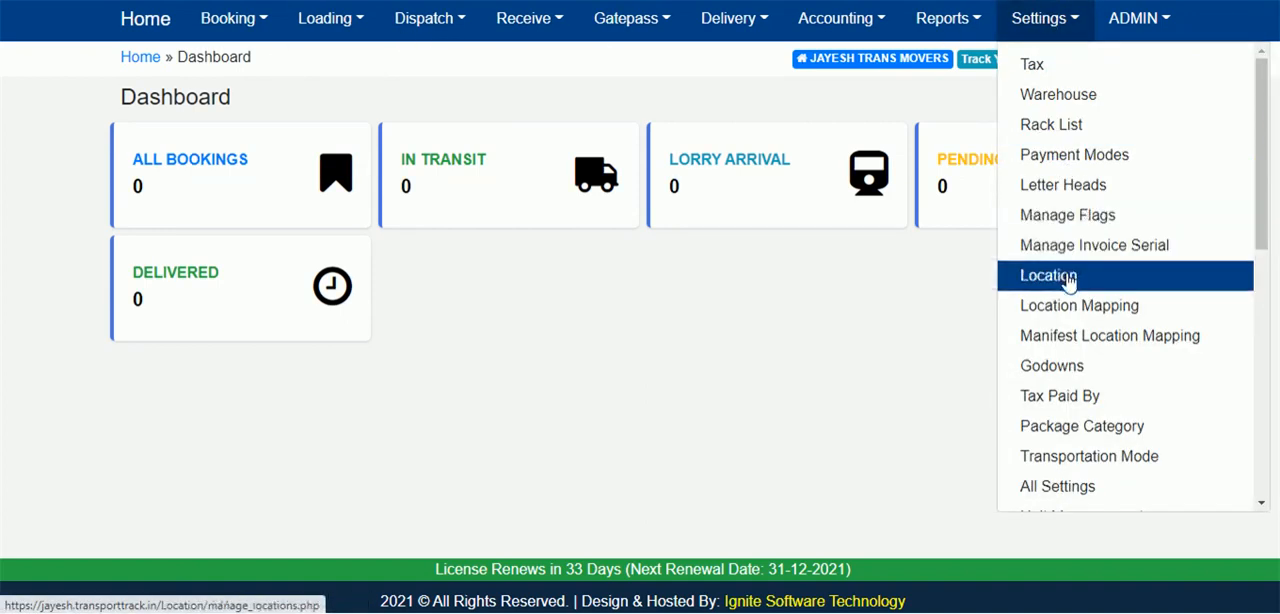
click(1068, 284)
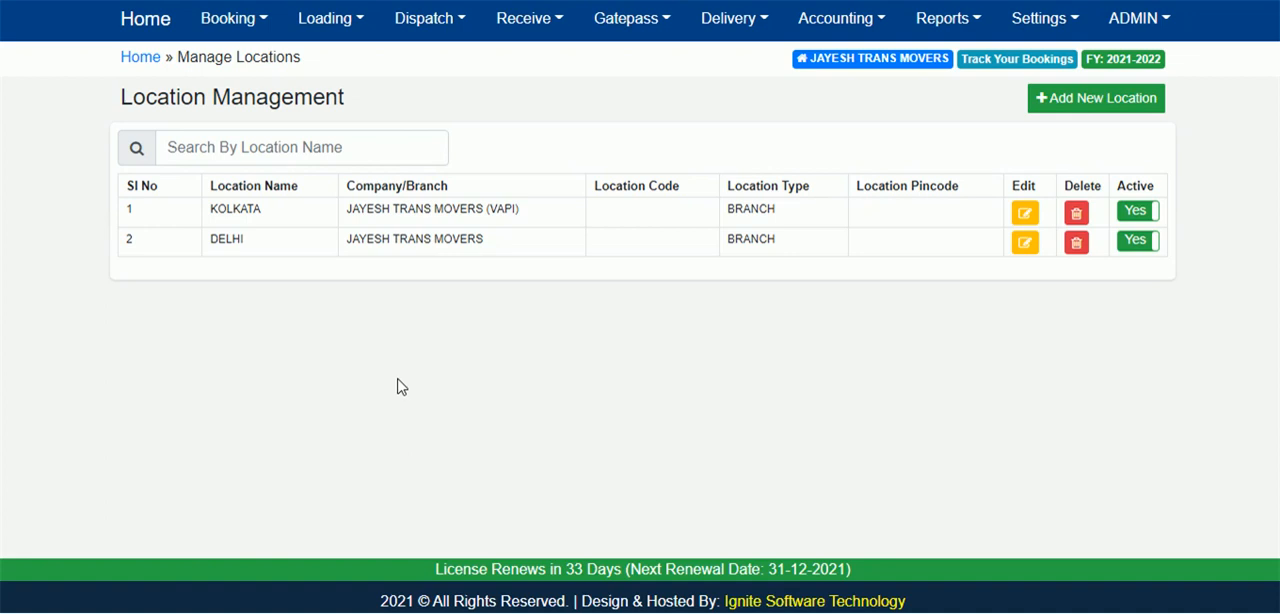
click(1108, 110)
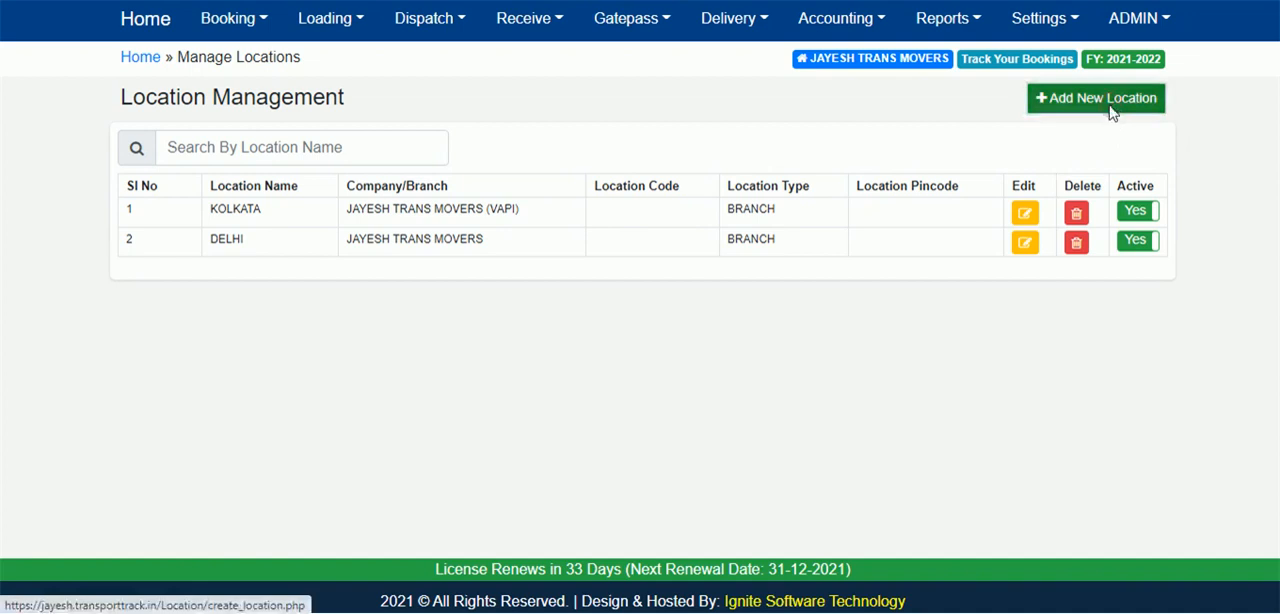
click(655, 322)
click(620, 378)
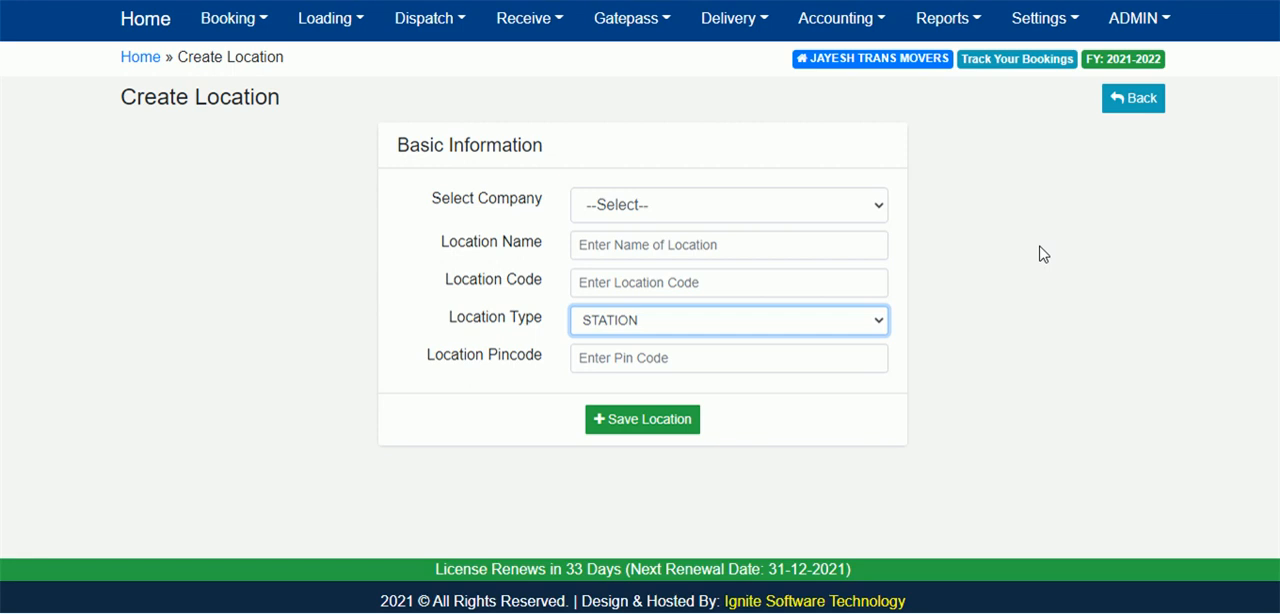
click(1135, 104)
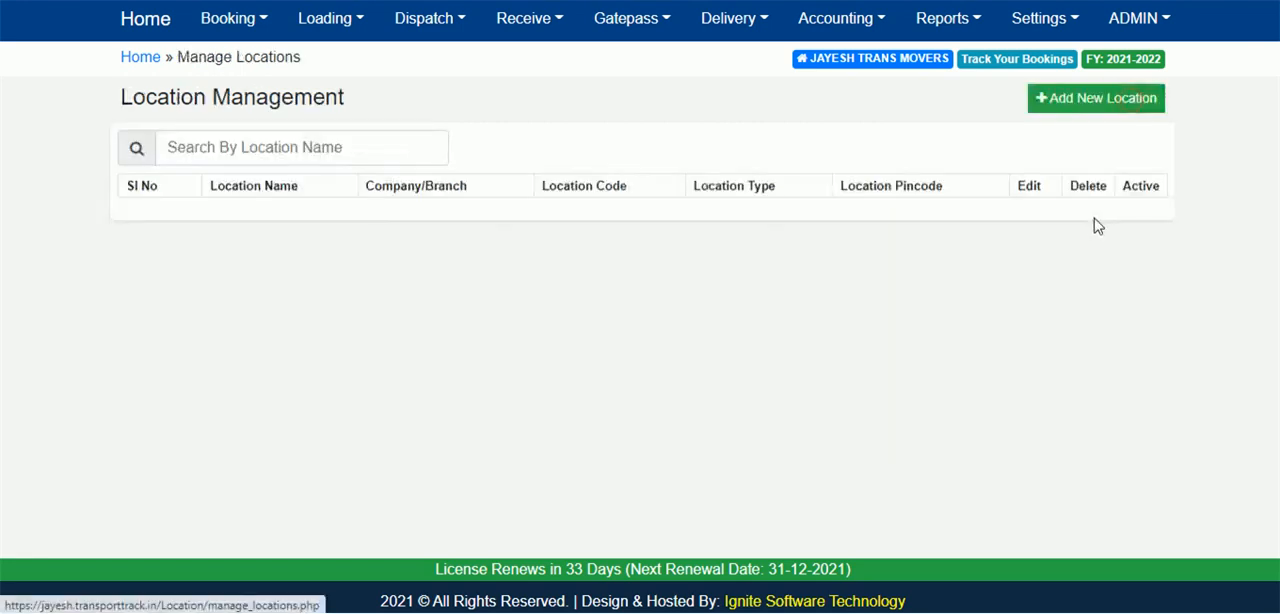